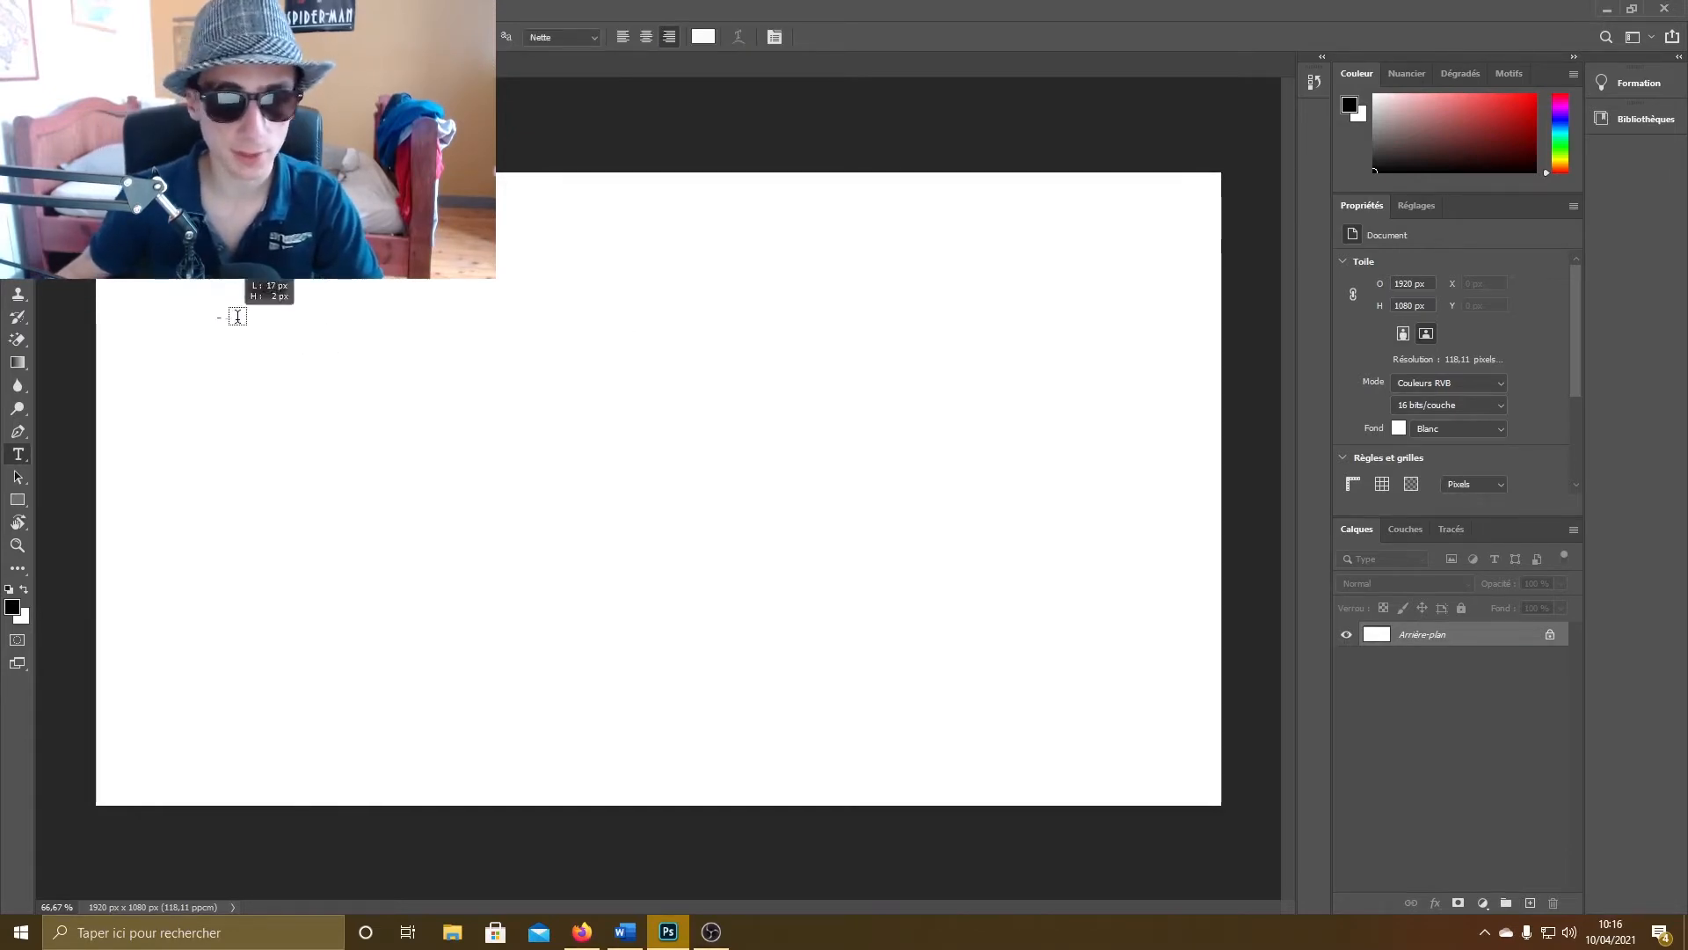
Step: Create a paragraph text box about 1400 by 462 px across the upper canvas and choose black as its text colour
drag(237, 317, 1032, 588)
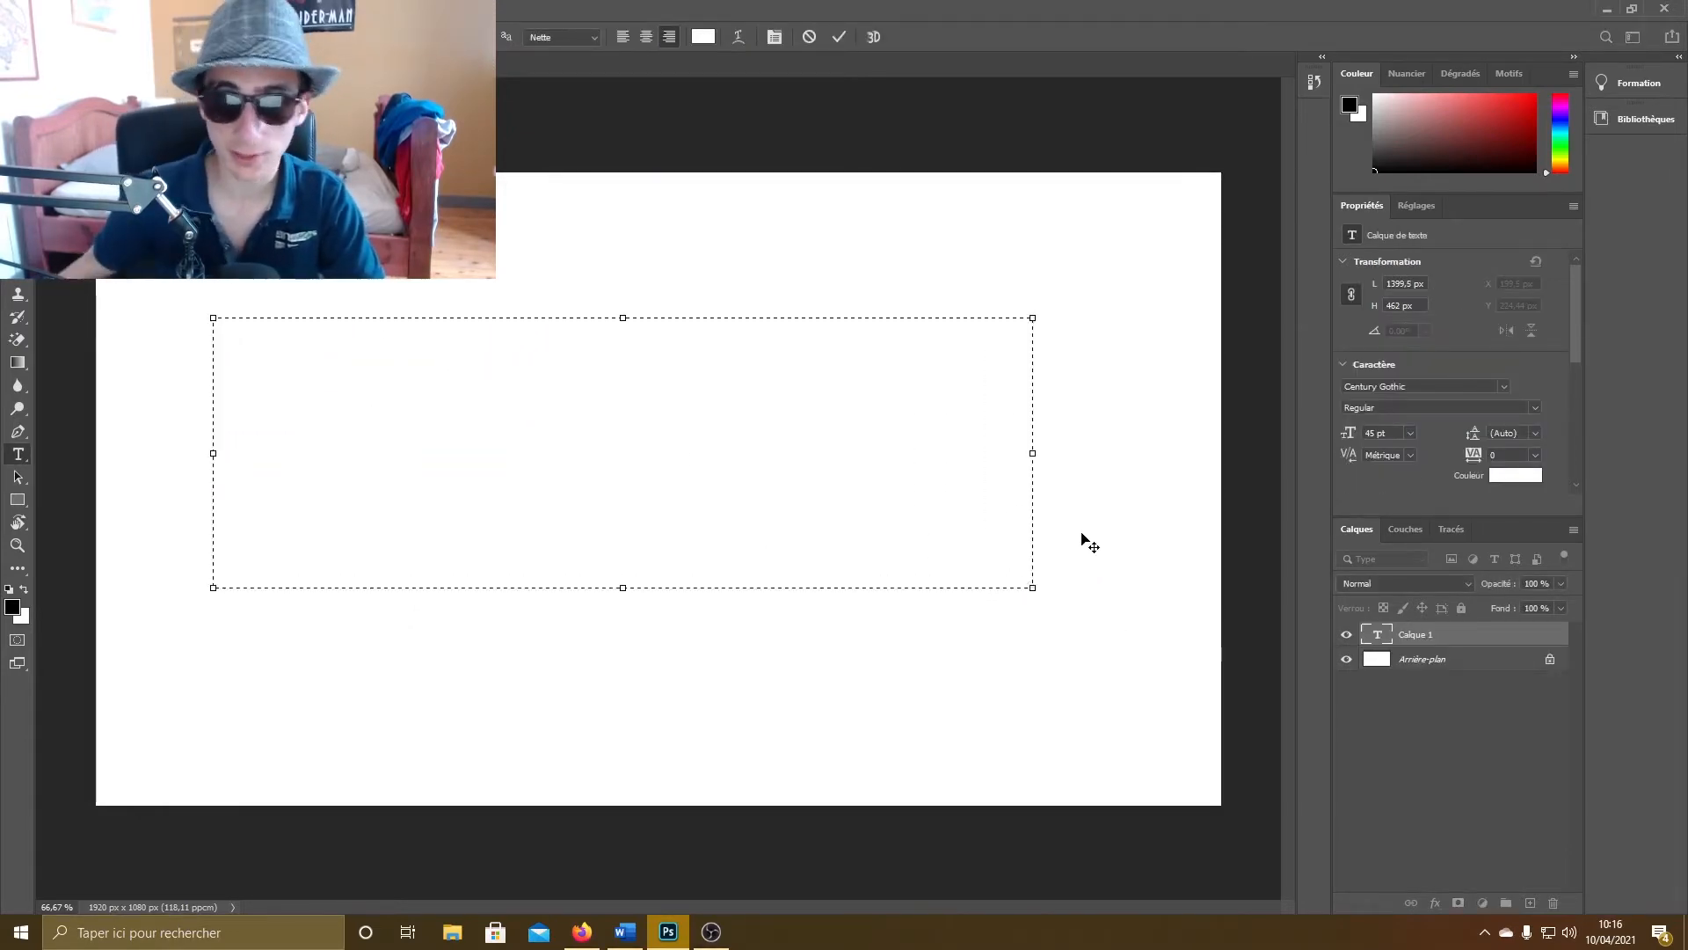
drag(1031, 373, 163, 287)
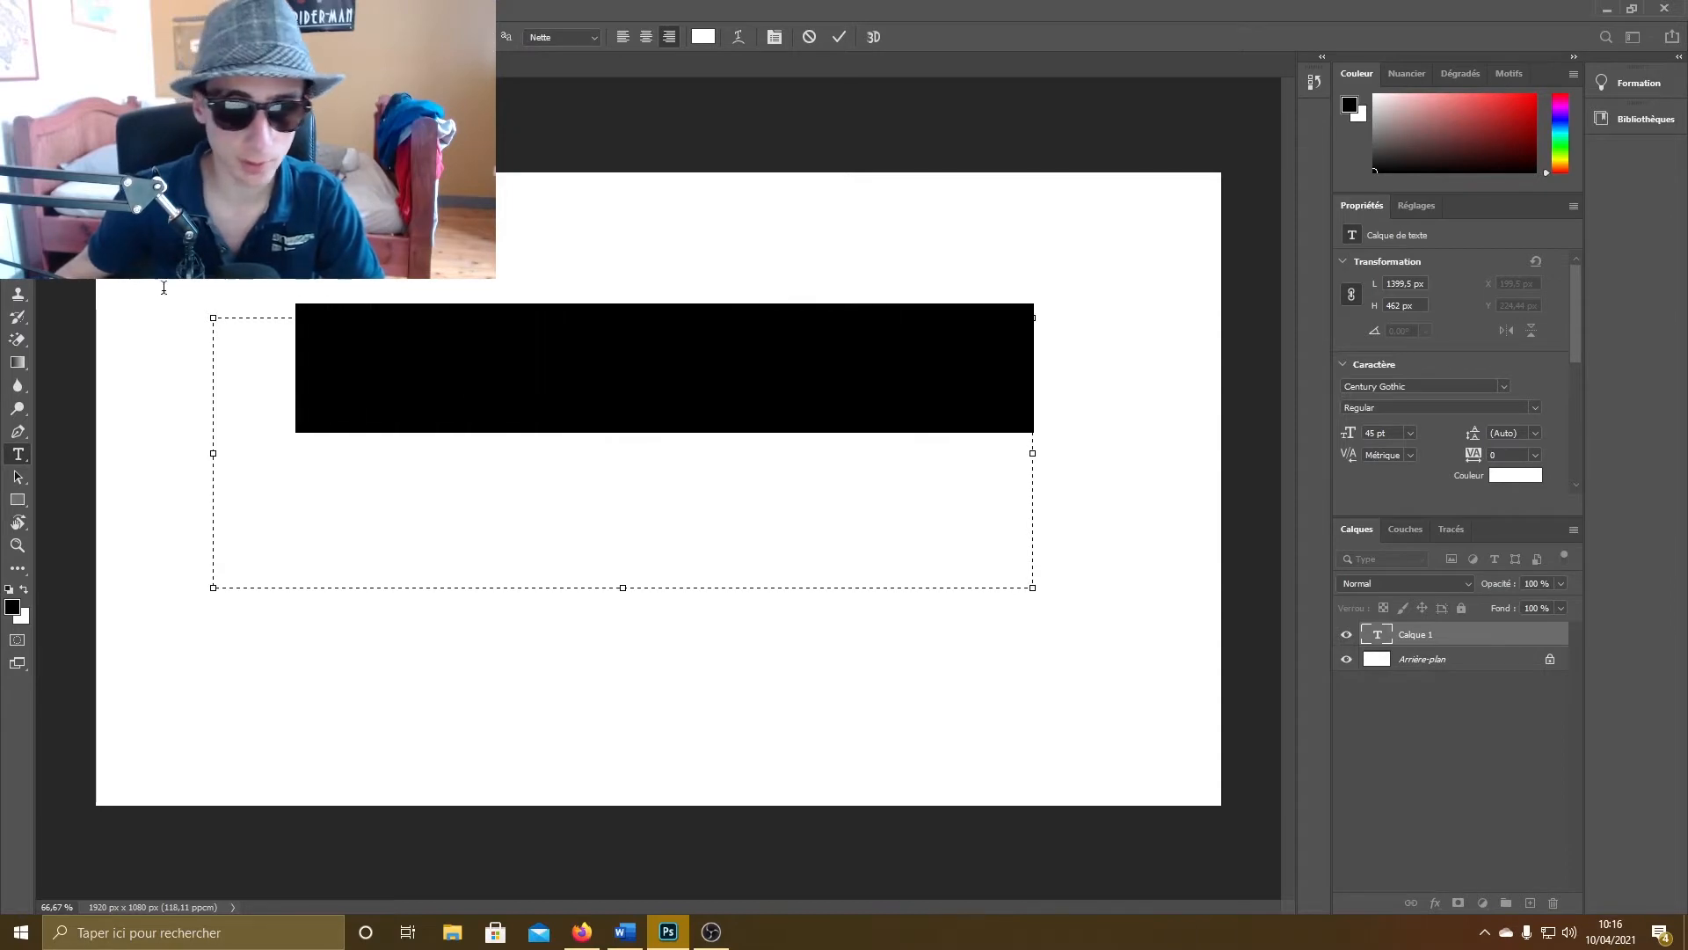
click(704, 36)
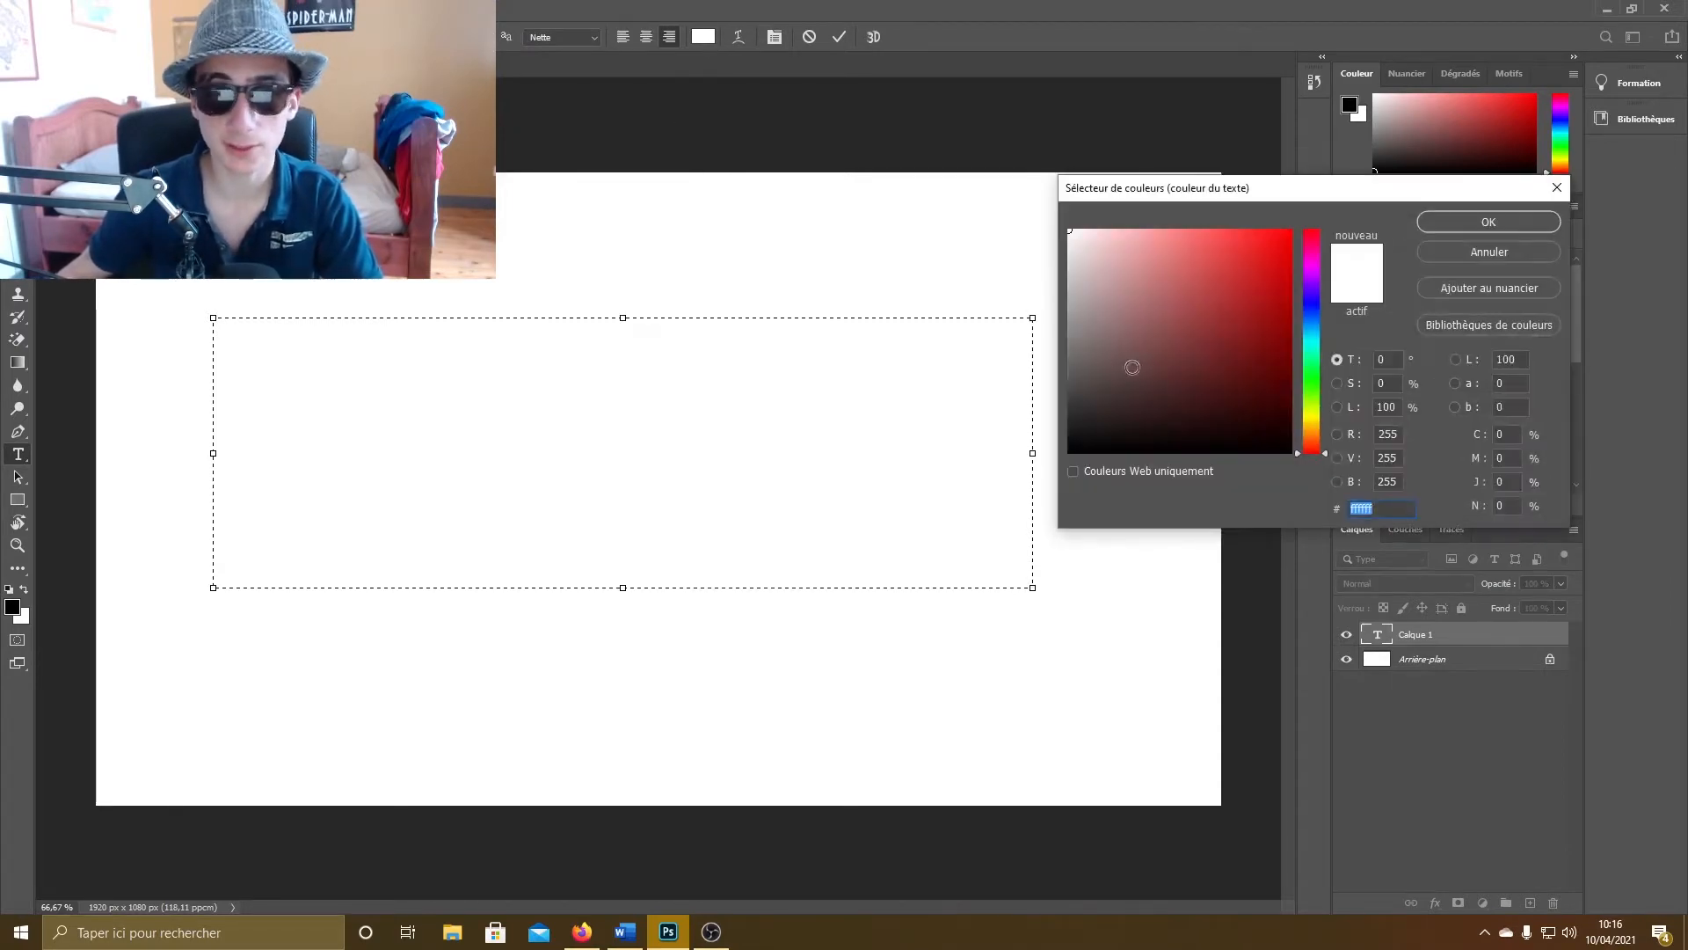
click(1178, 450)
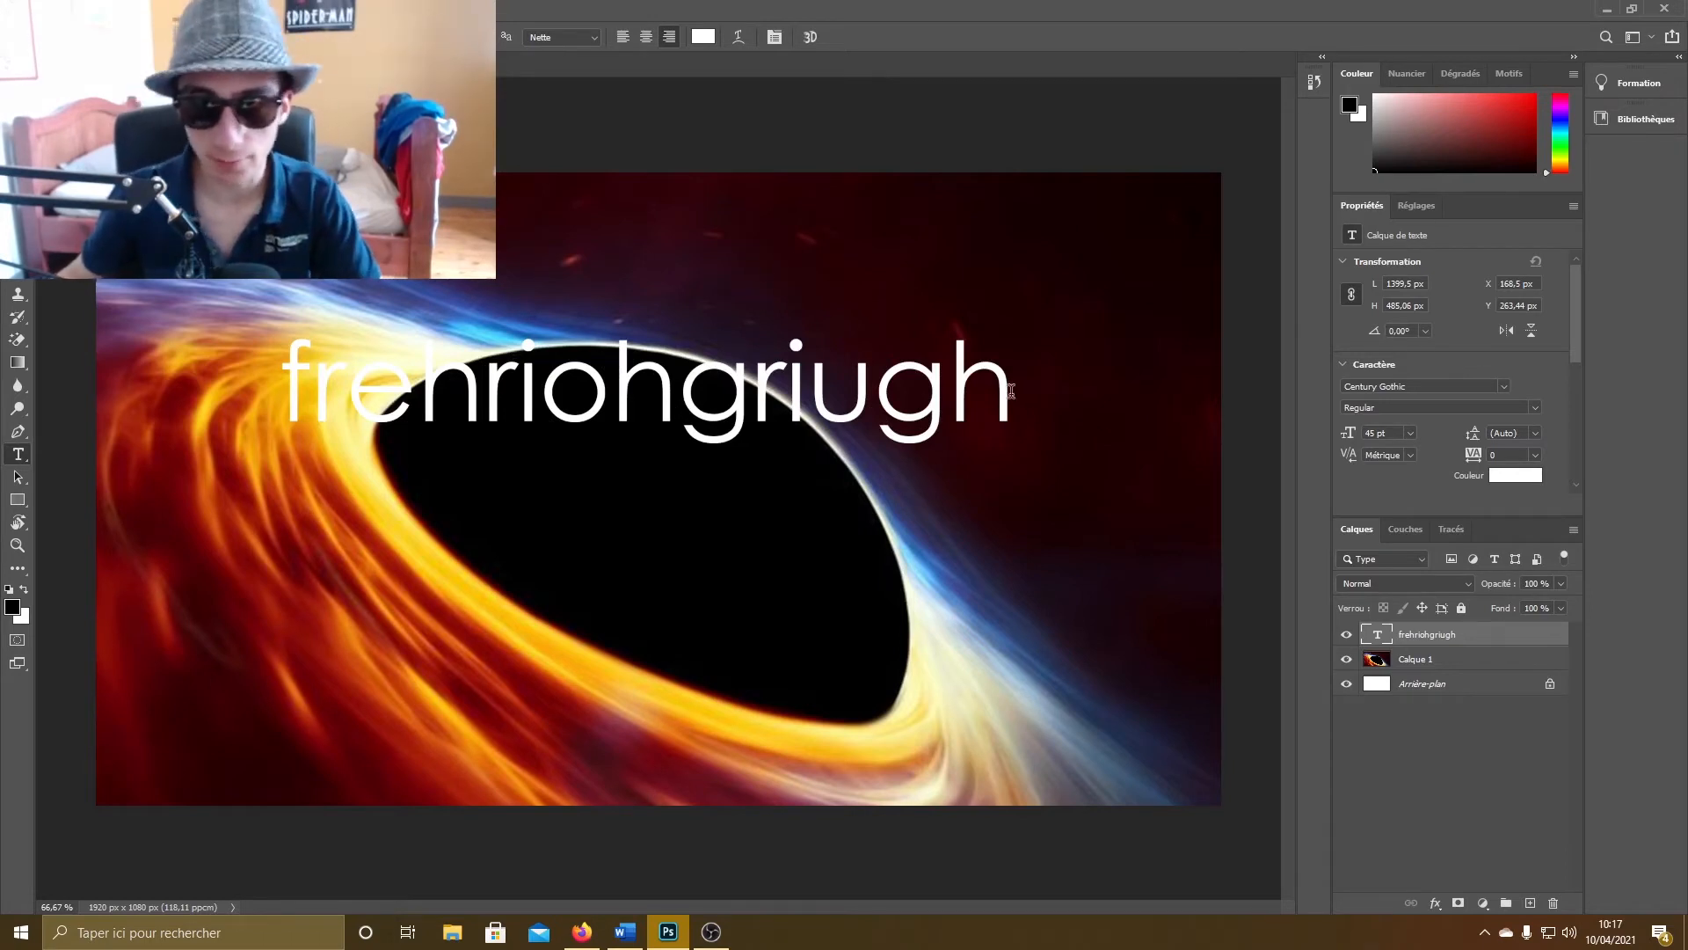
Step: Recolour the white "frehriohgriugh" text over the black hole image to black (000000)
drag(1011, 391, 279, 390)
click(703, 36)
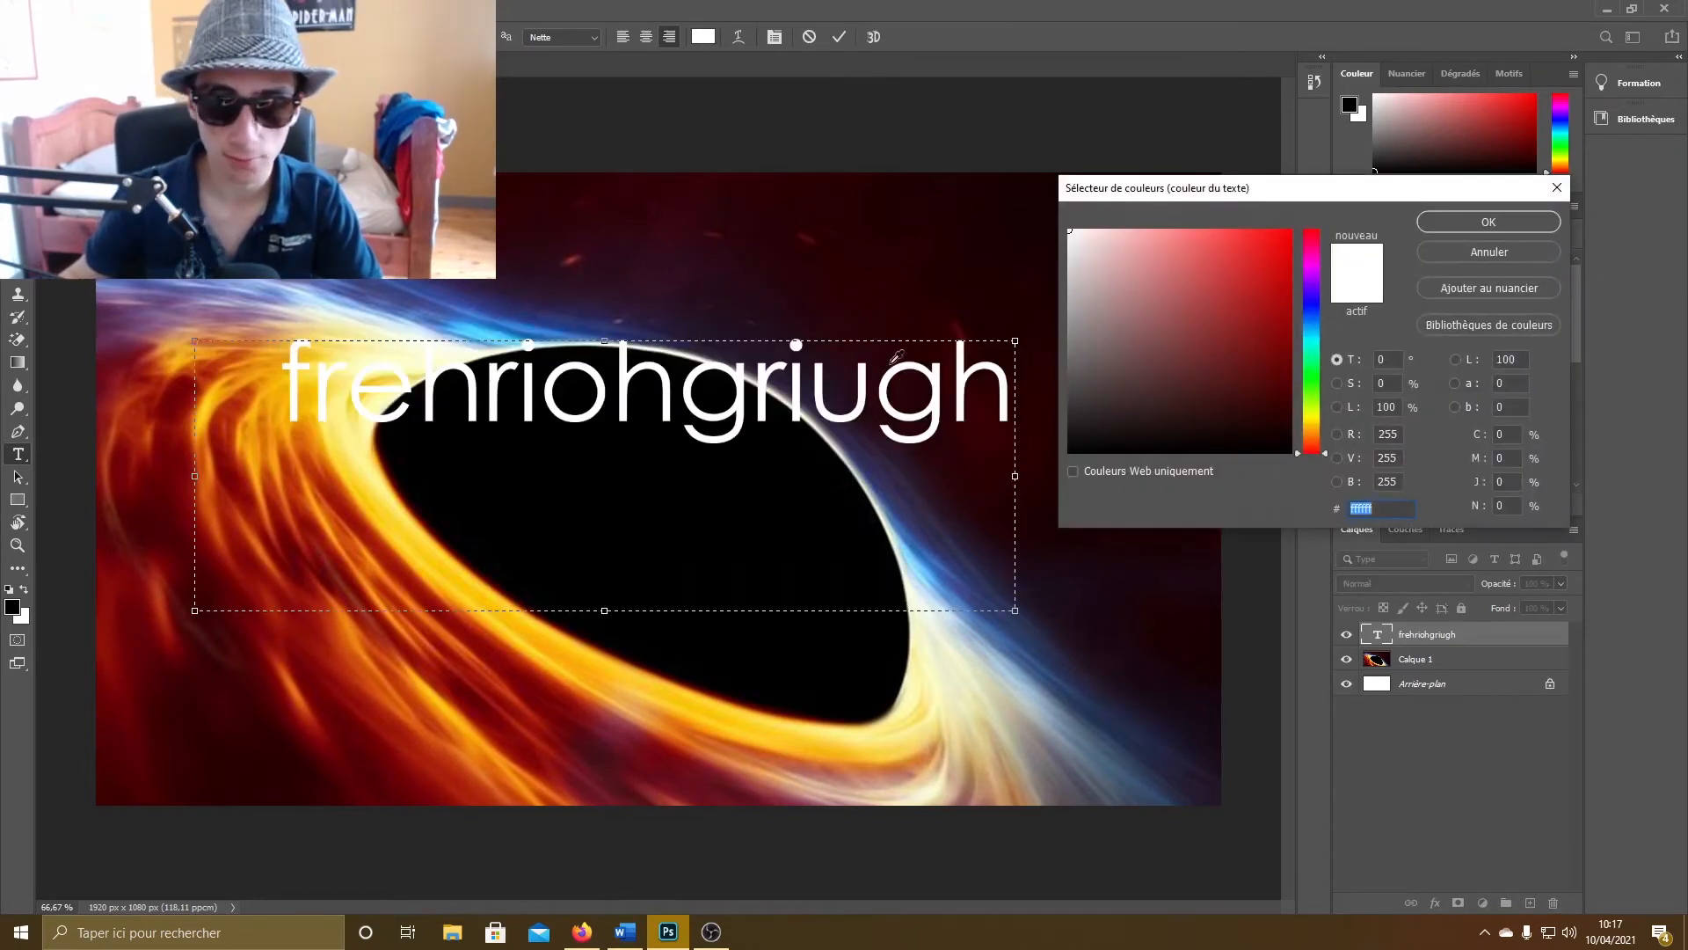
text(000000)
click(1488, 222)
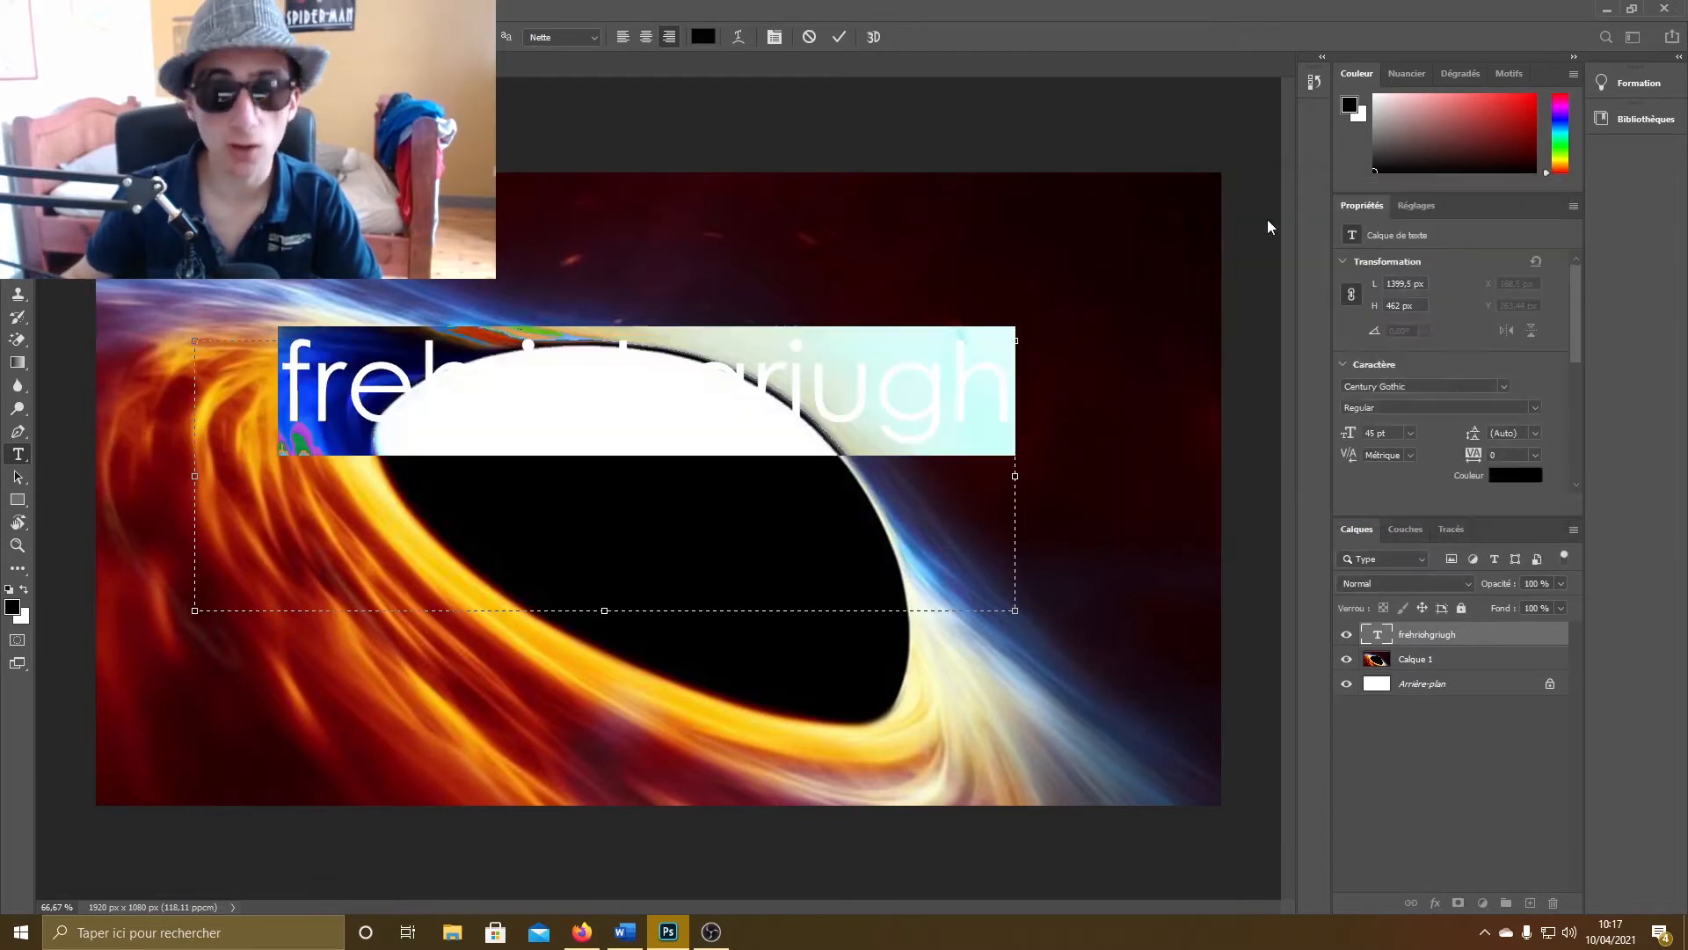
click(842, 39)
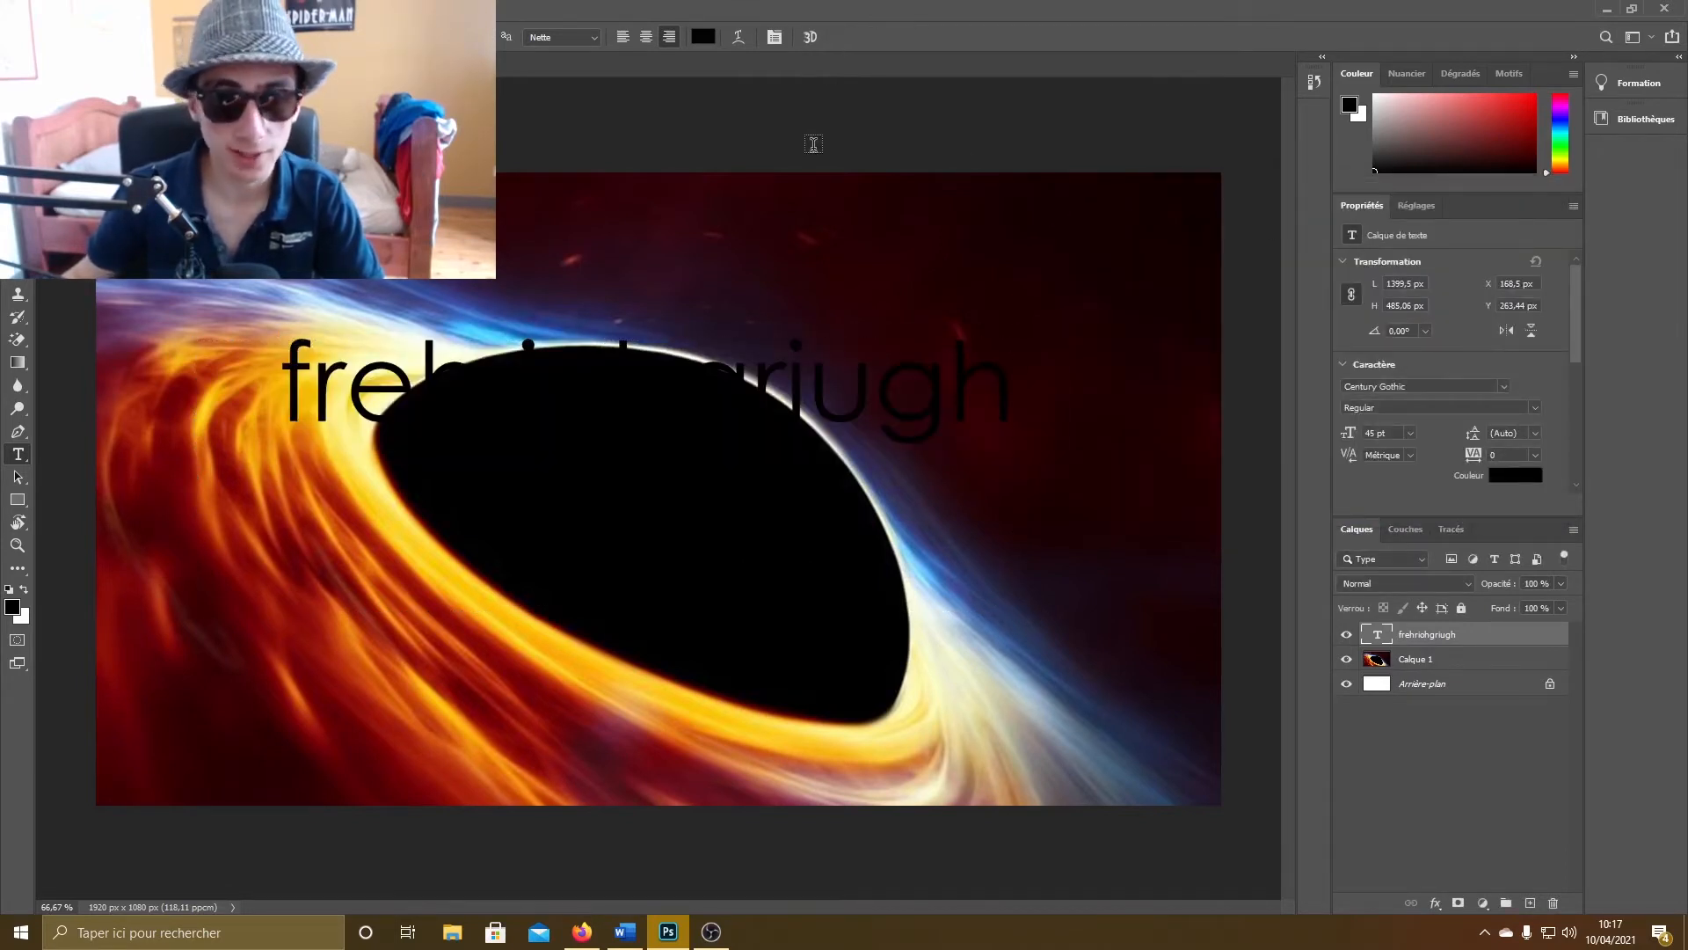
Step: Recolour the "frehriohgriugh" text to a blue-violet (#4513d4) after sampling a red
drag(1000, 396, 280, 391)
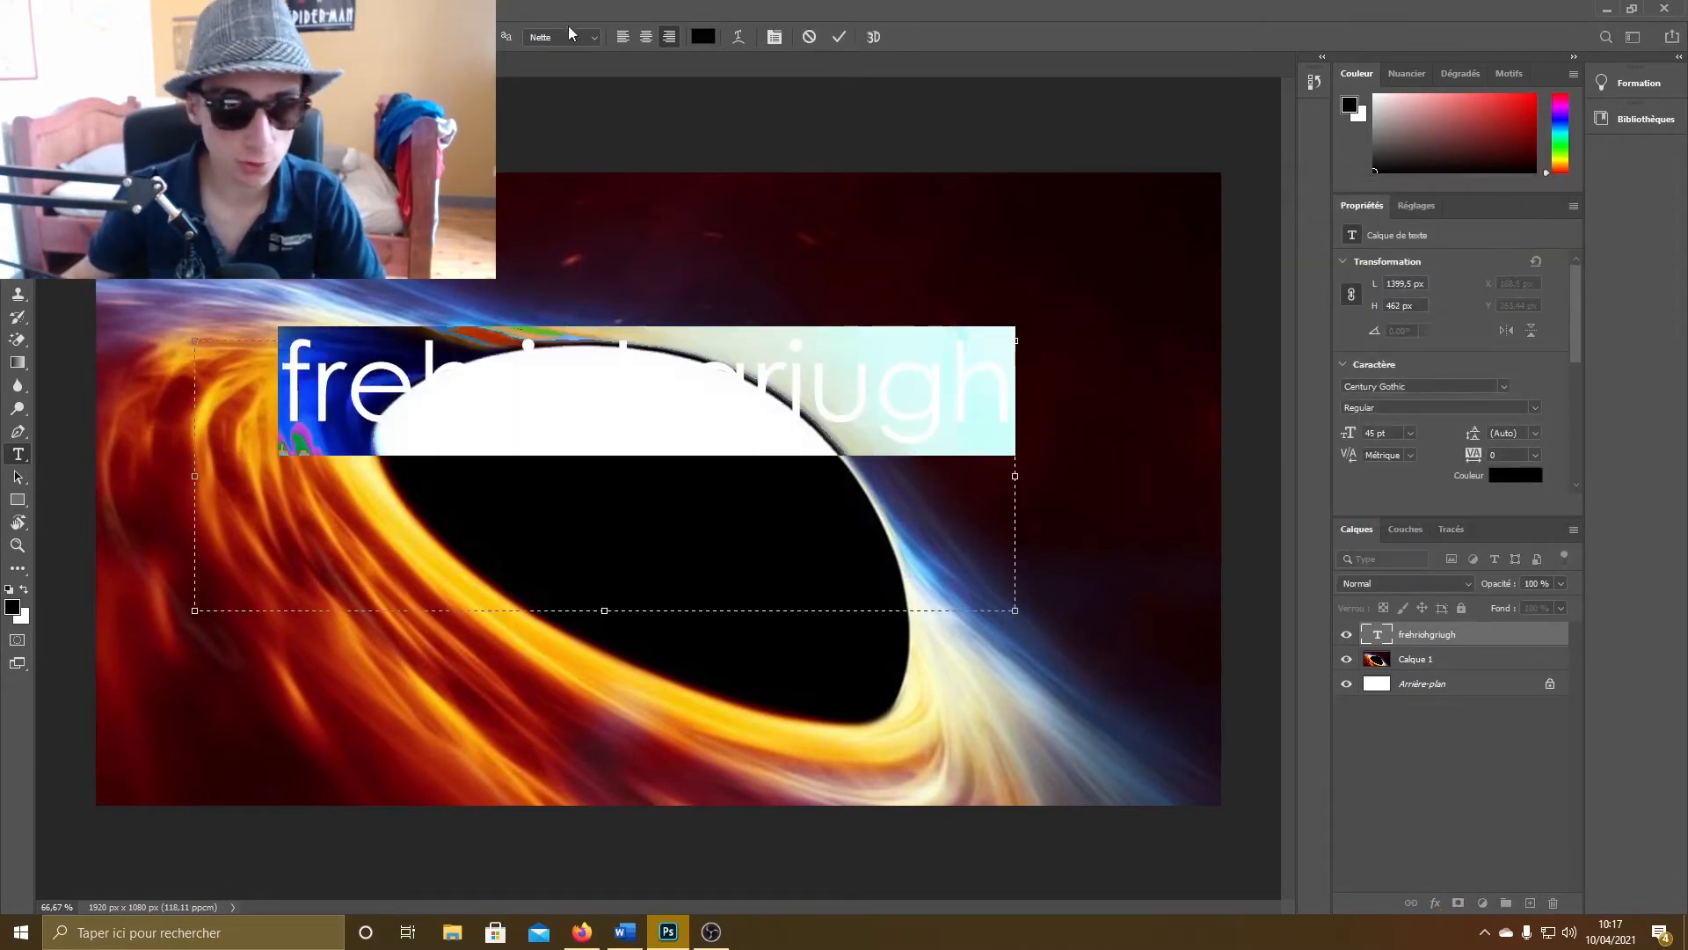
click(704, 36)
click(1271, 266)
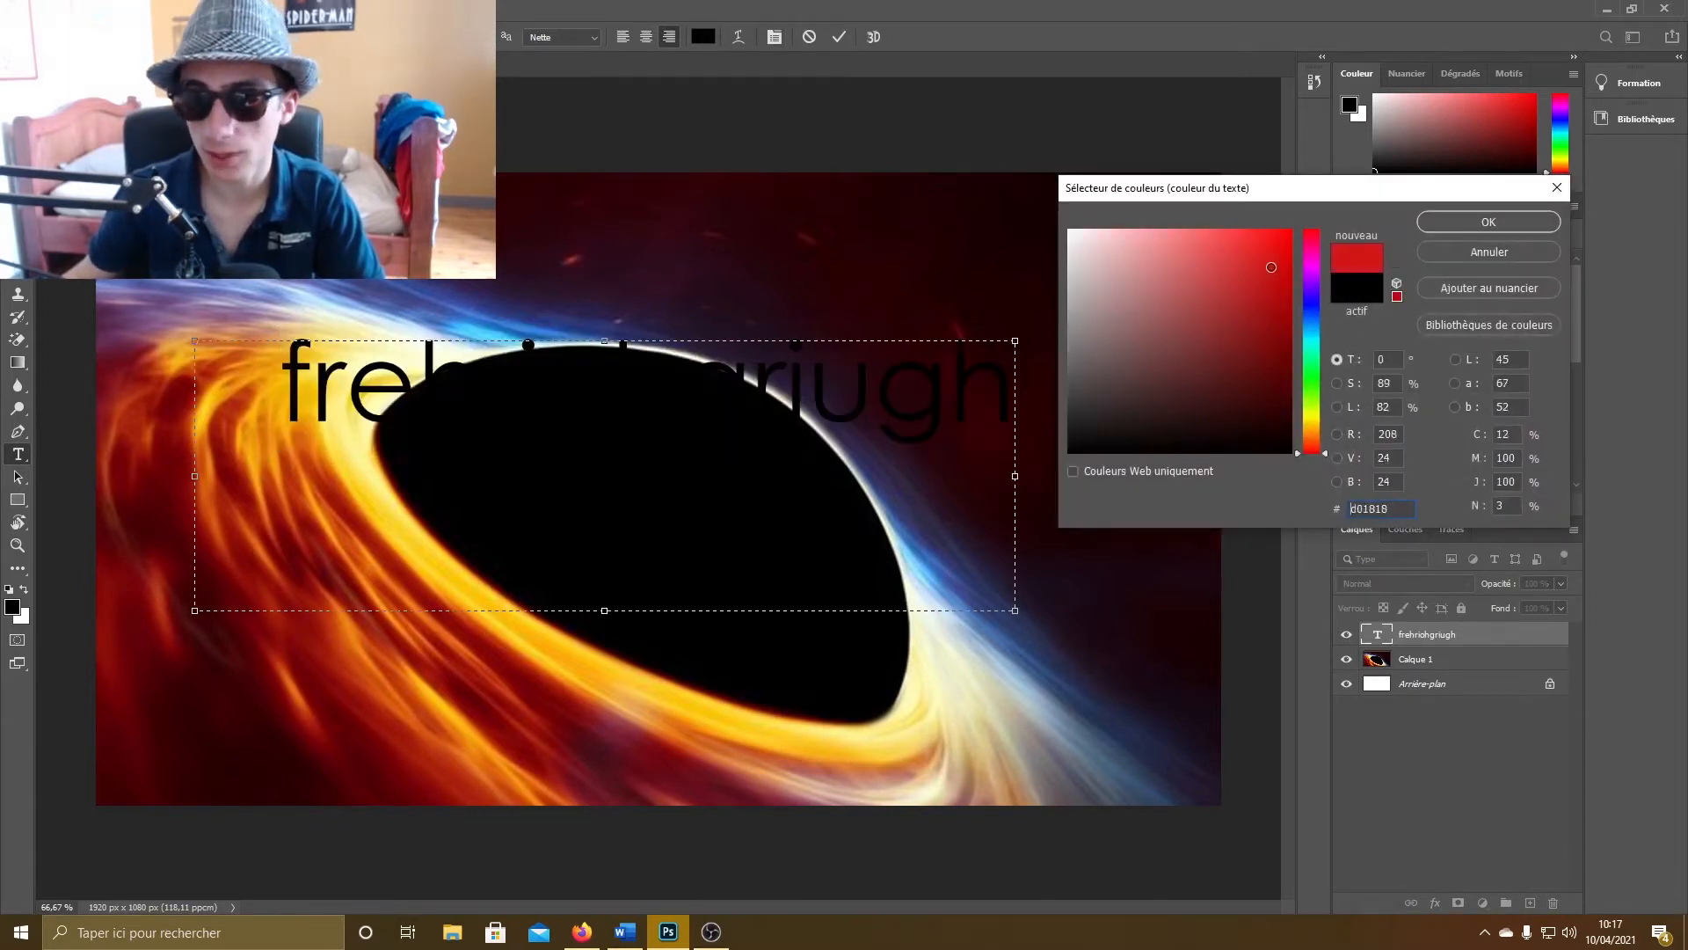
click(1312, 295)
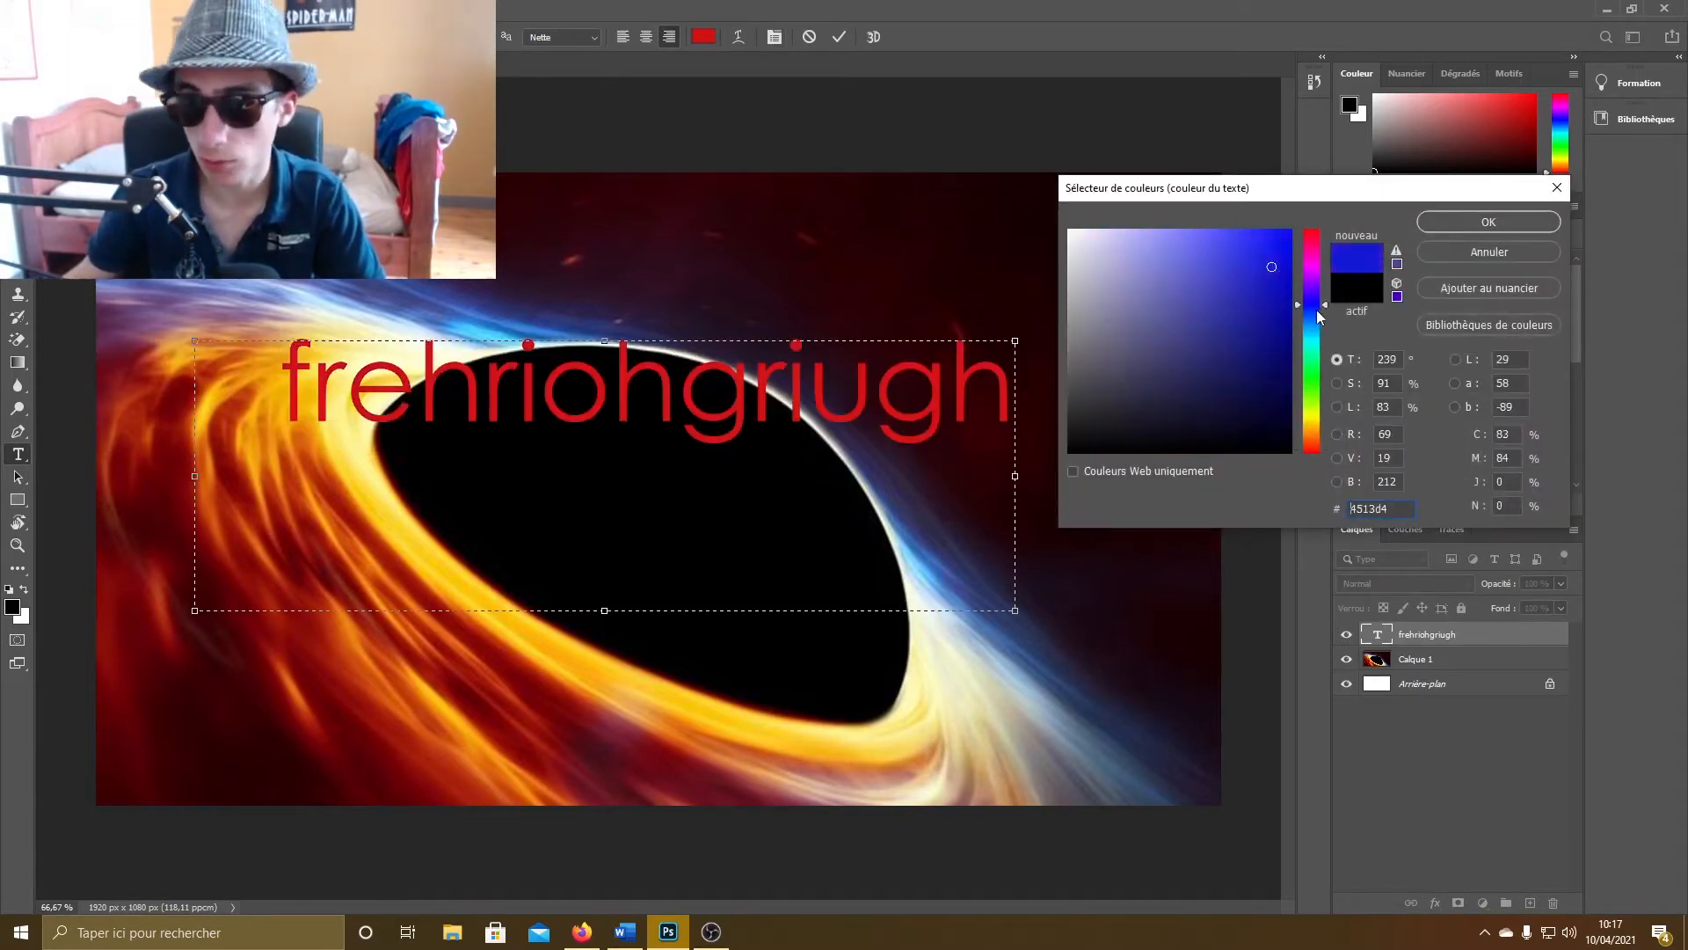
click(1488, 222)
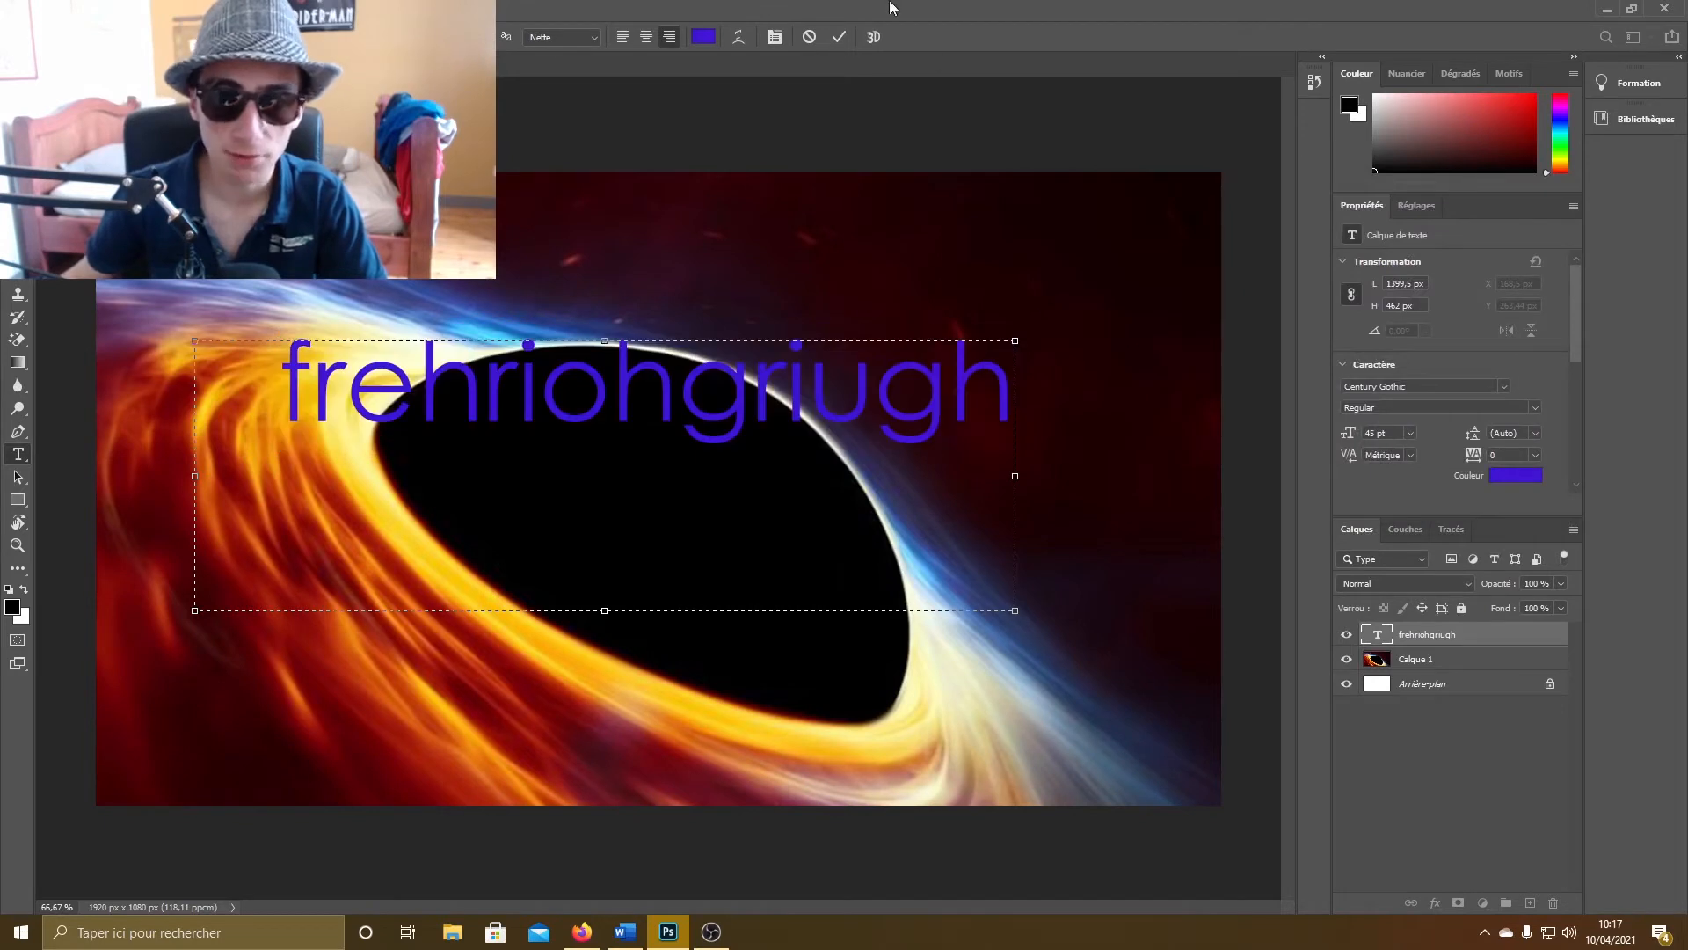
click(839, 36)
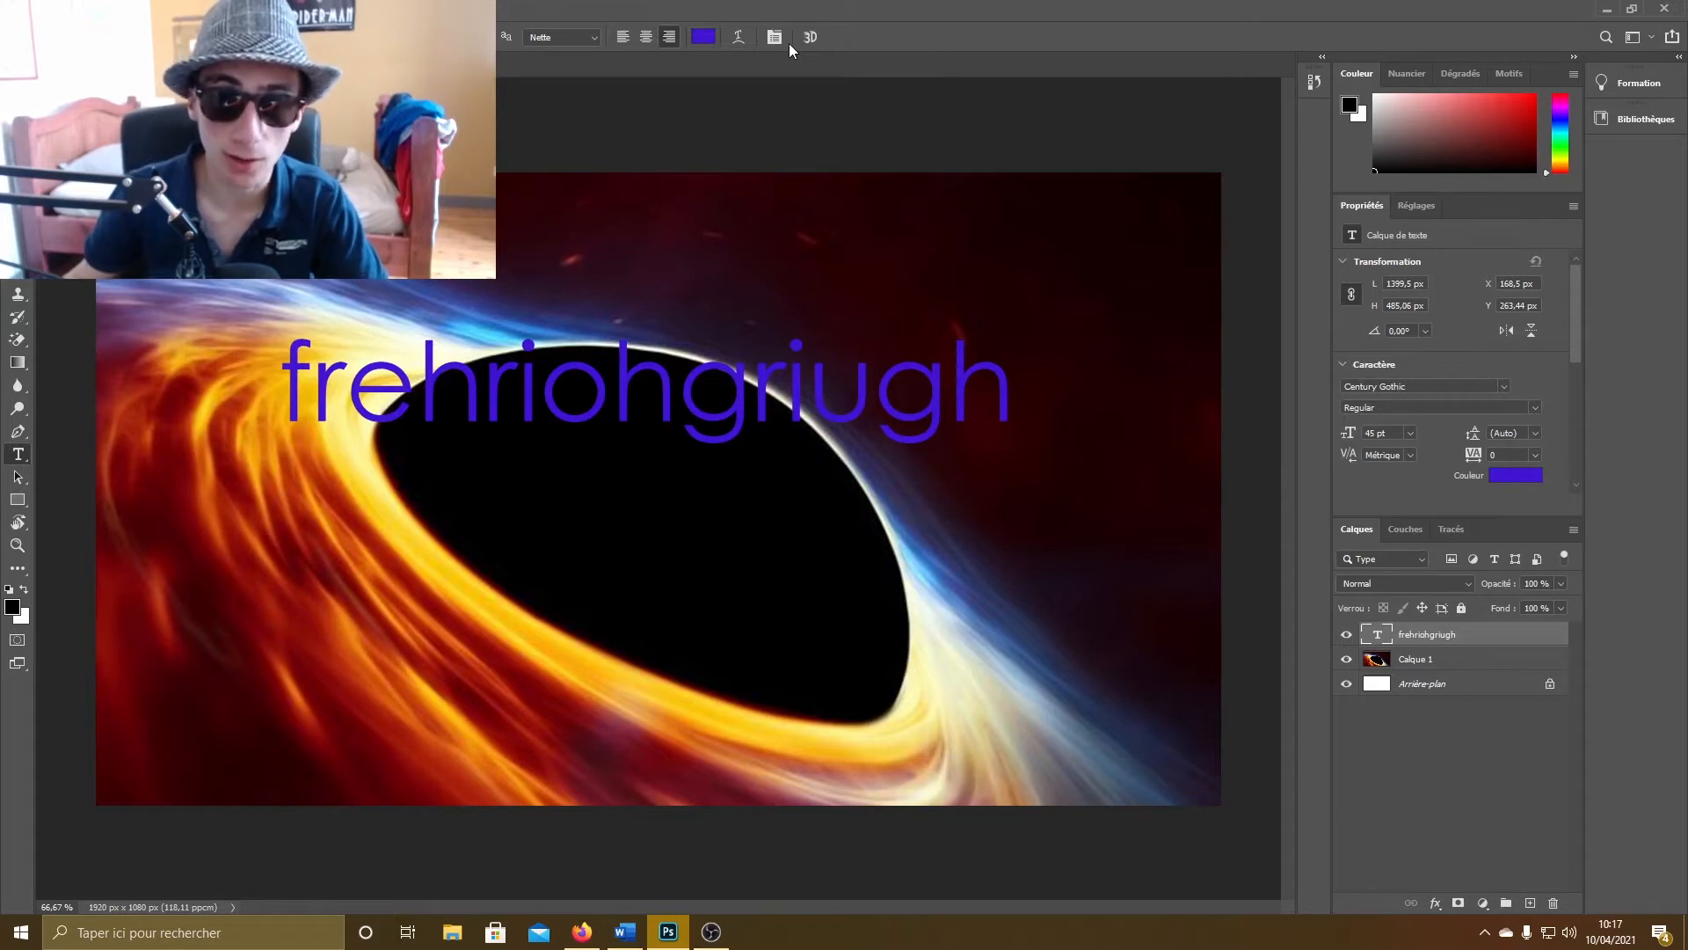
key(Return)
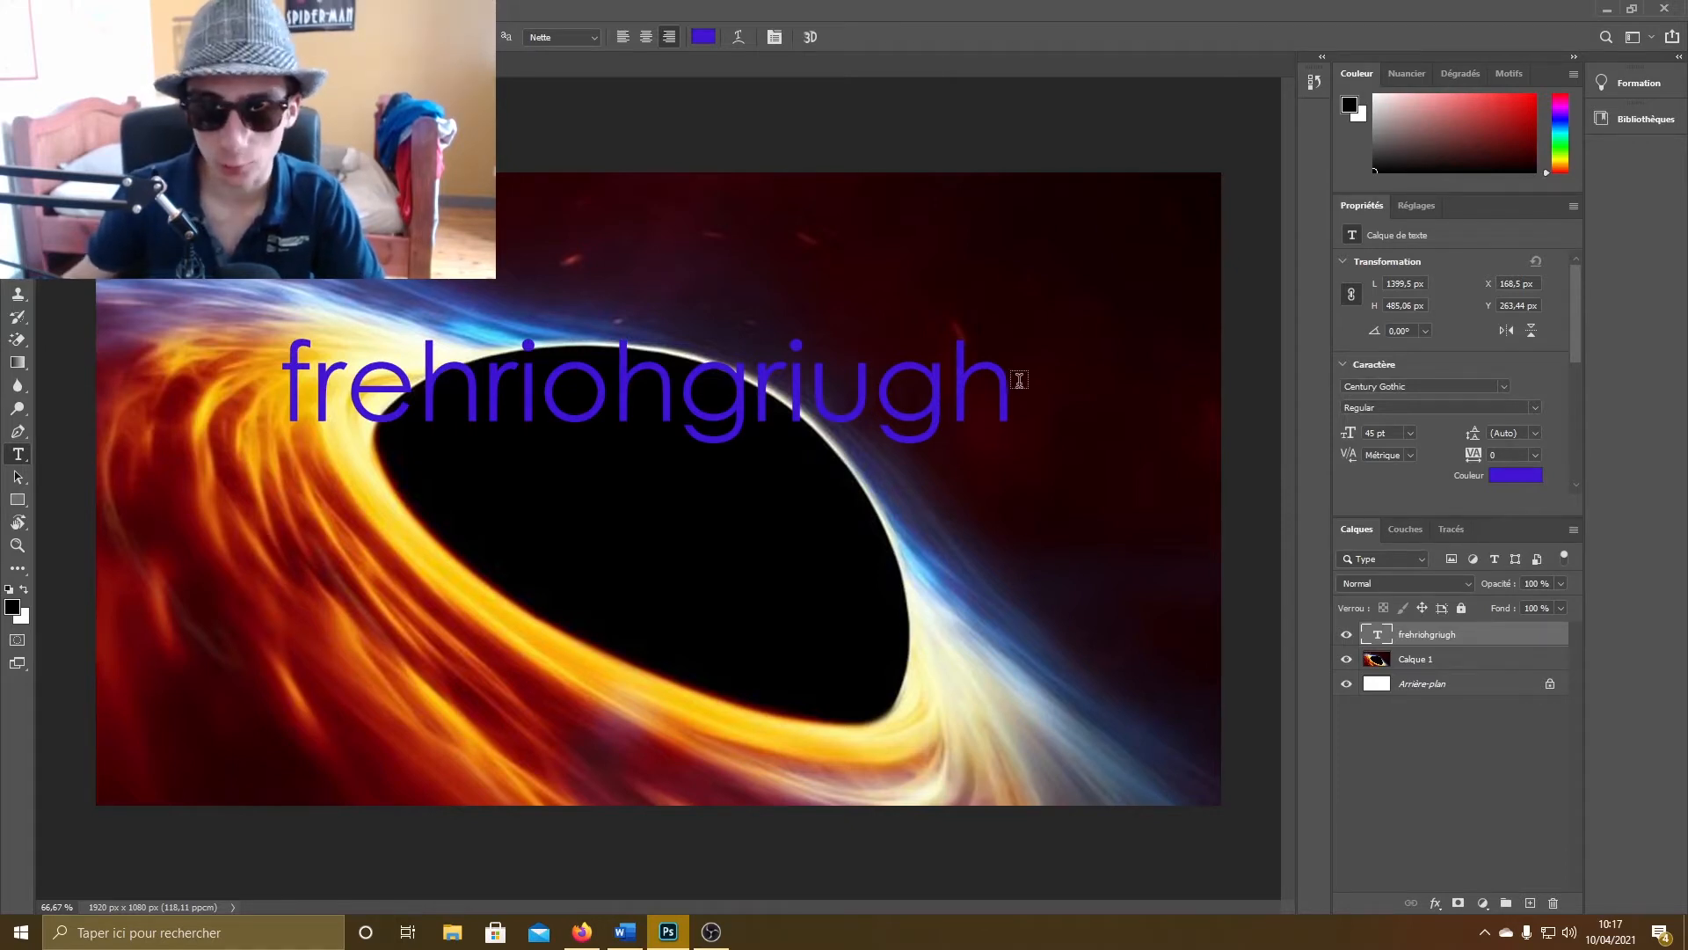
Step: Set the whole "frehriohgriugh" text to black (000000) and commit the text edit
key(ctrl+a)
click(704, 36)
click(1198, 450)
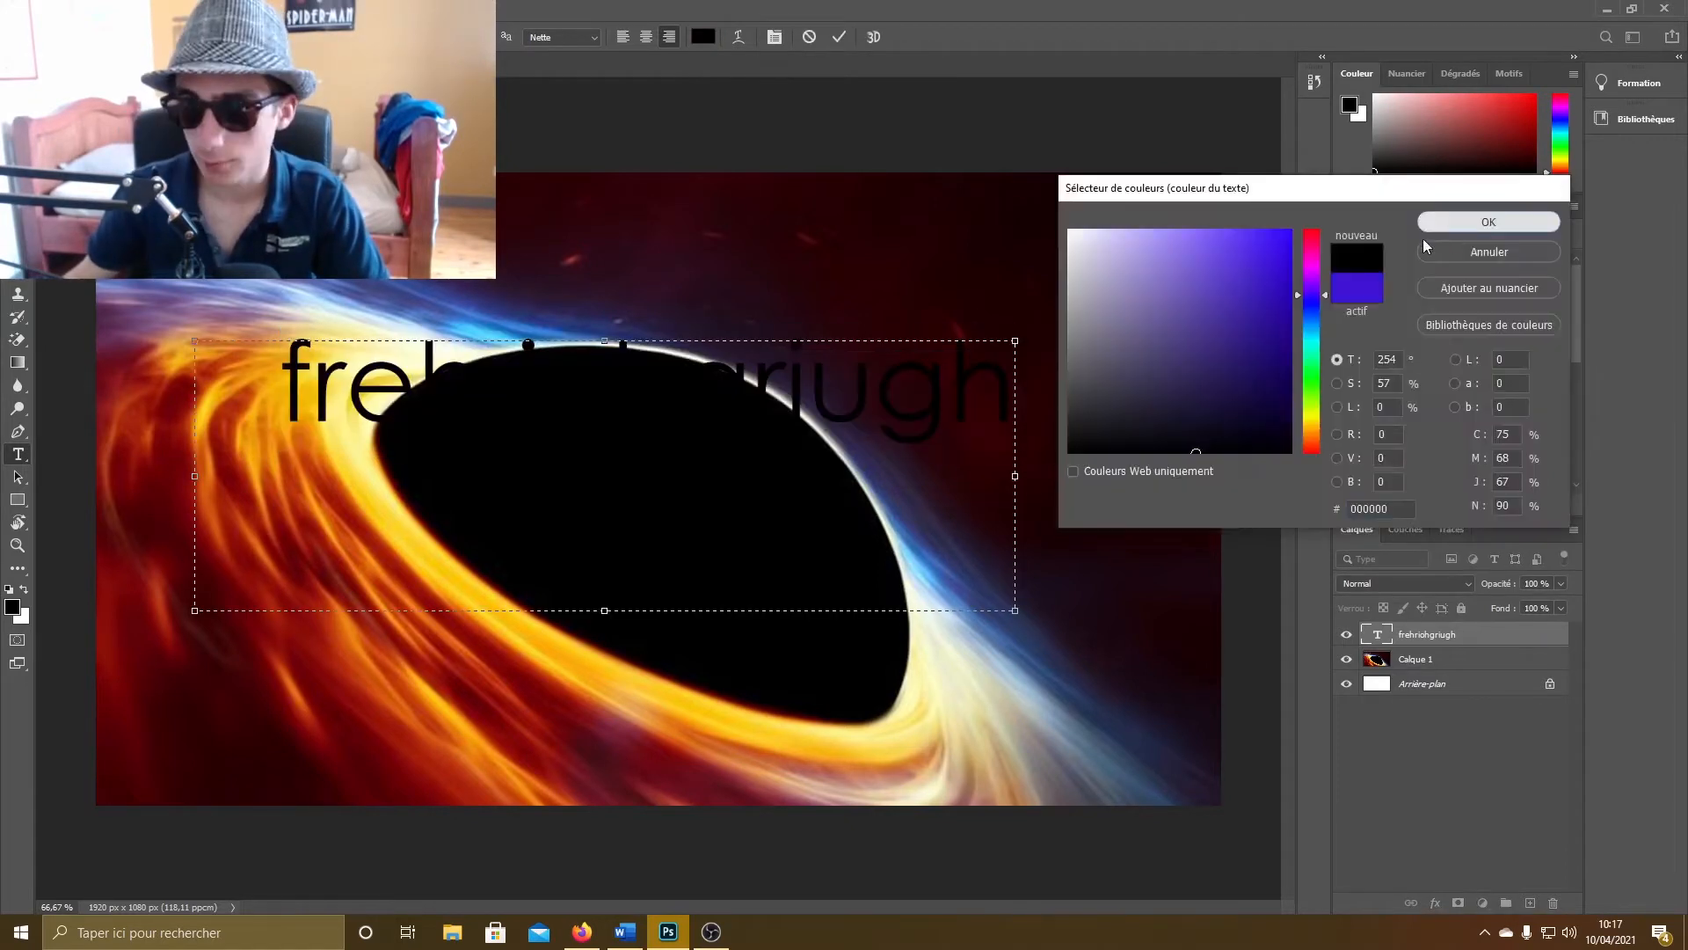
click(1485, 223)
click(1021, 154)
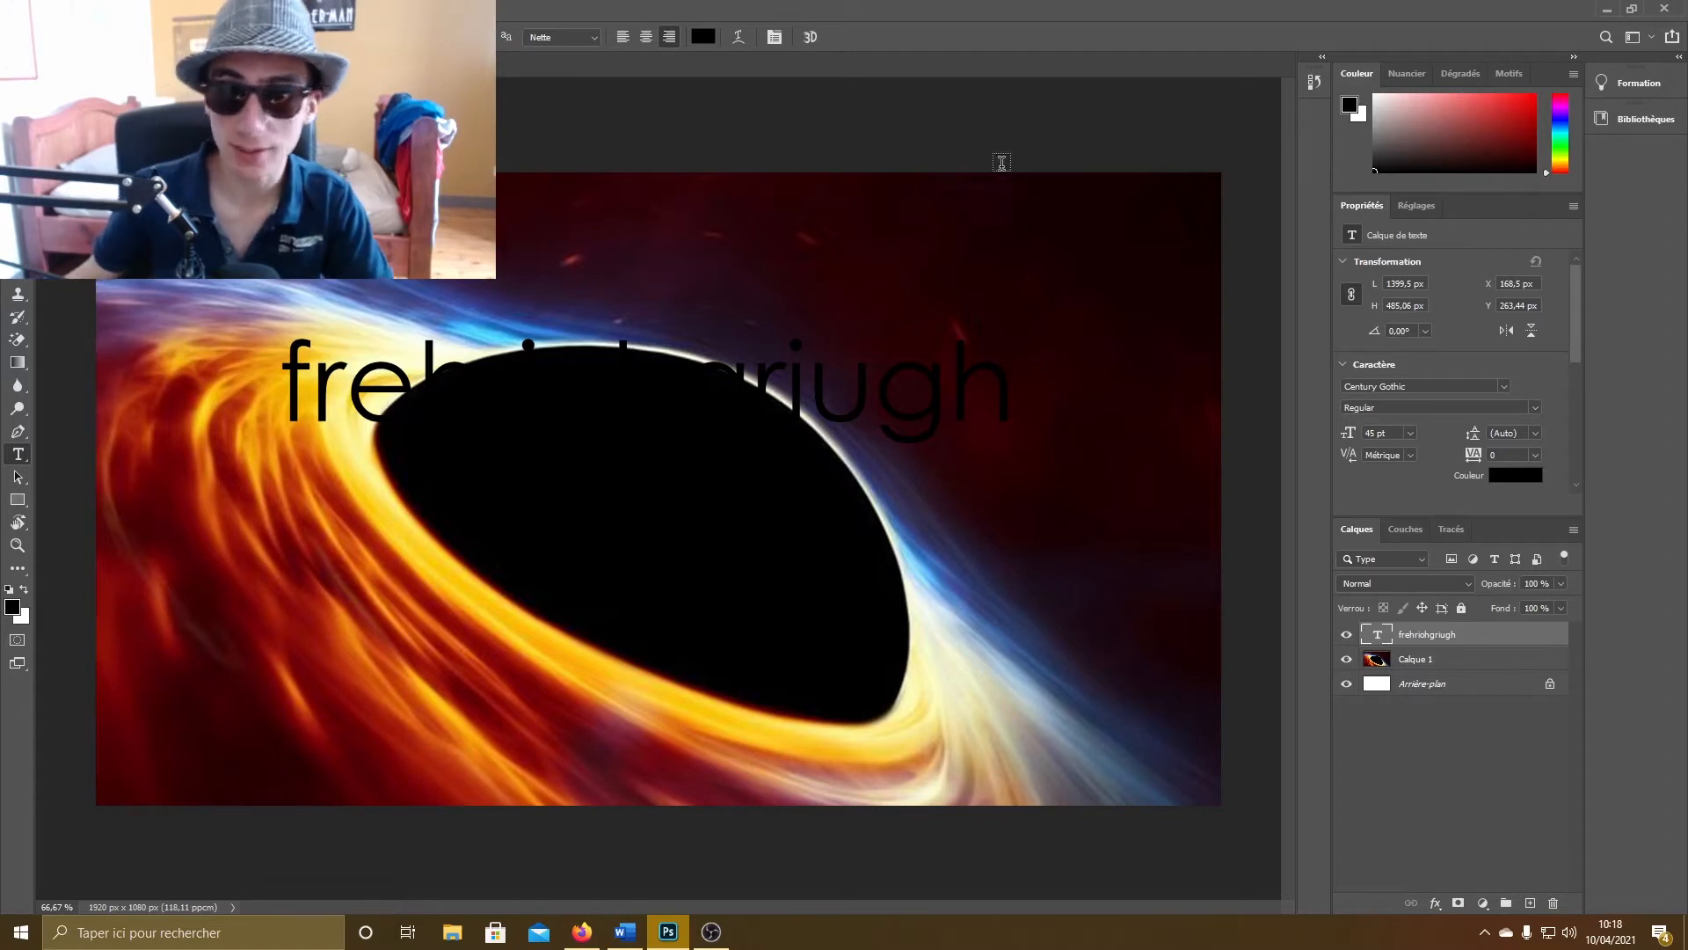
Step: Open the blending options of the "frehriohgriugh" layer and enable the Contour stroke effect, keeping the text in view
right_click(1433, 634)
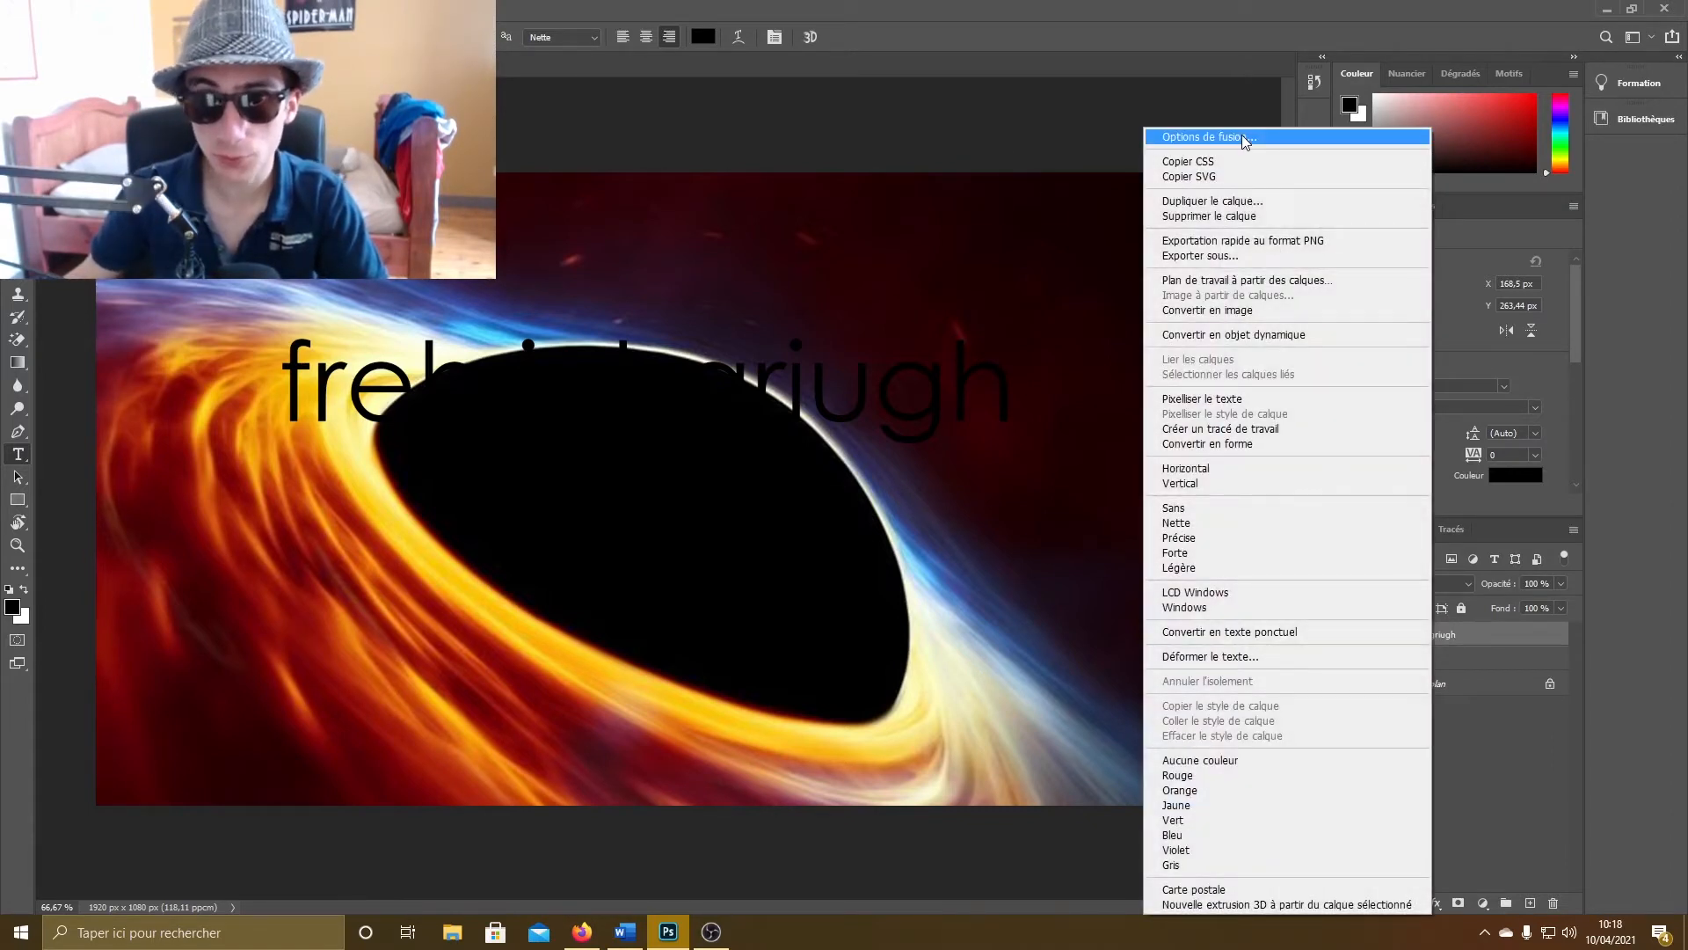
click(1243, 137)
drag(1103, 457, 673, 251)
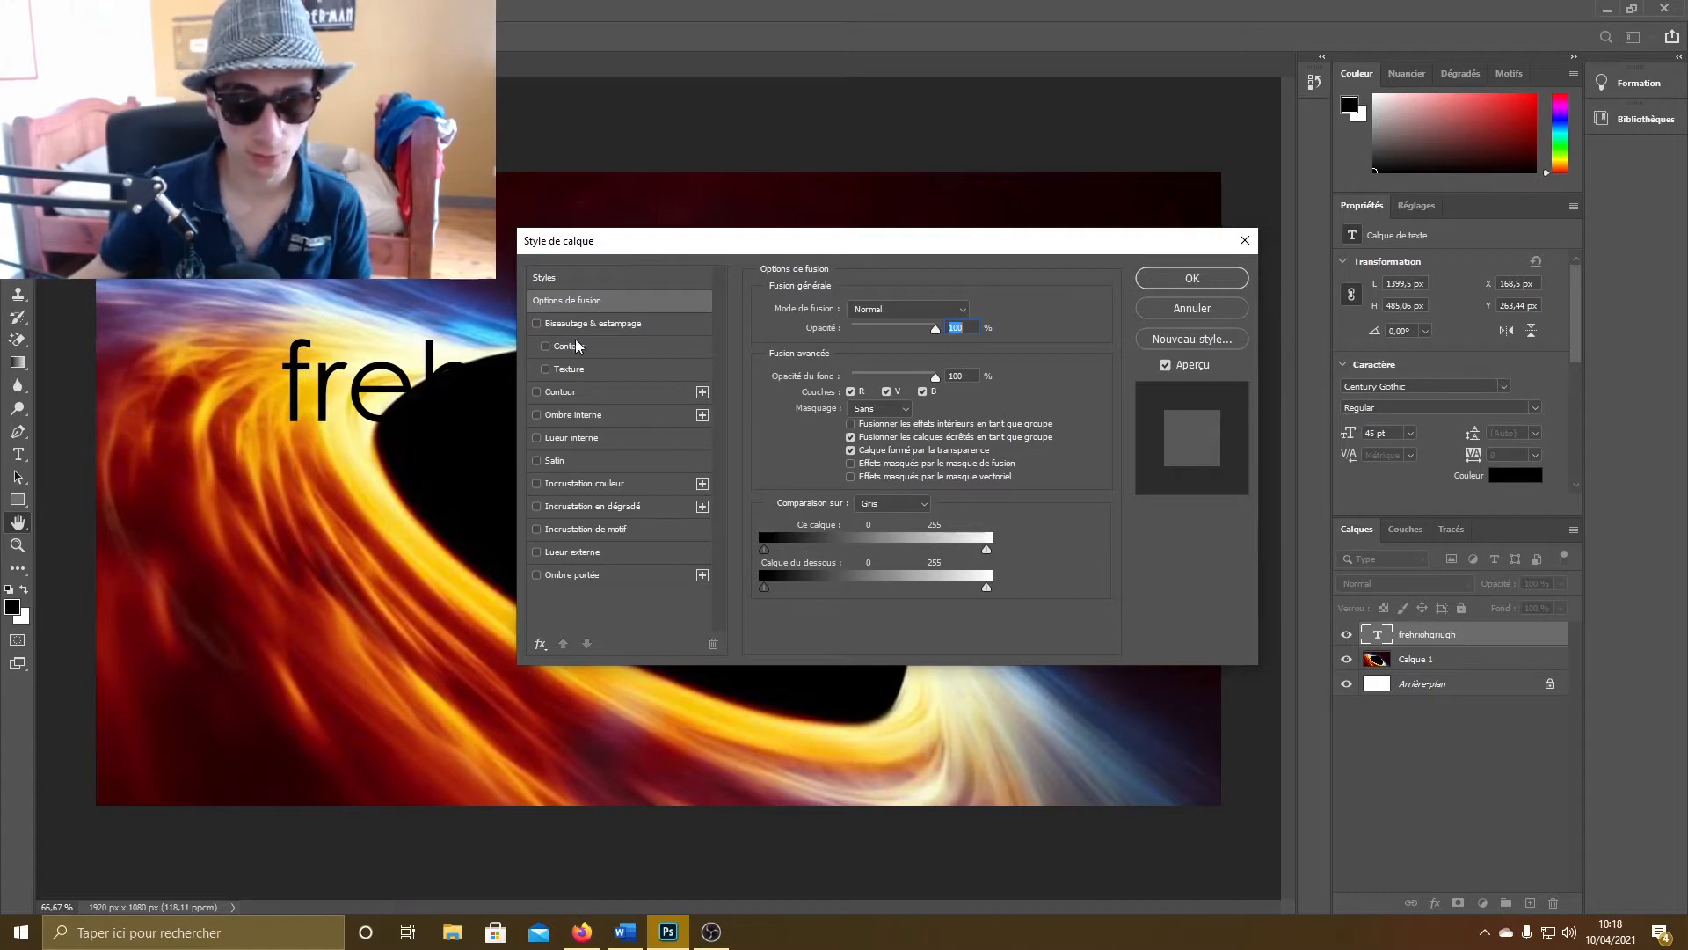
click(562, 389)
drag(653, 239, 1154, 154)
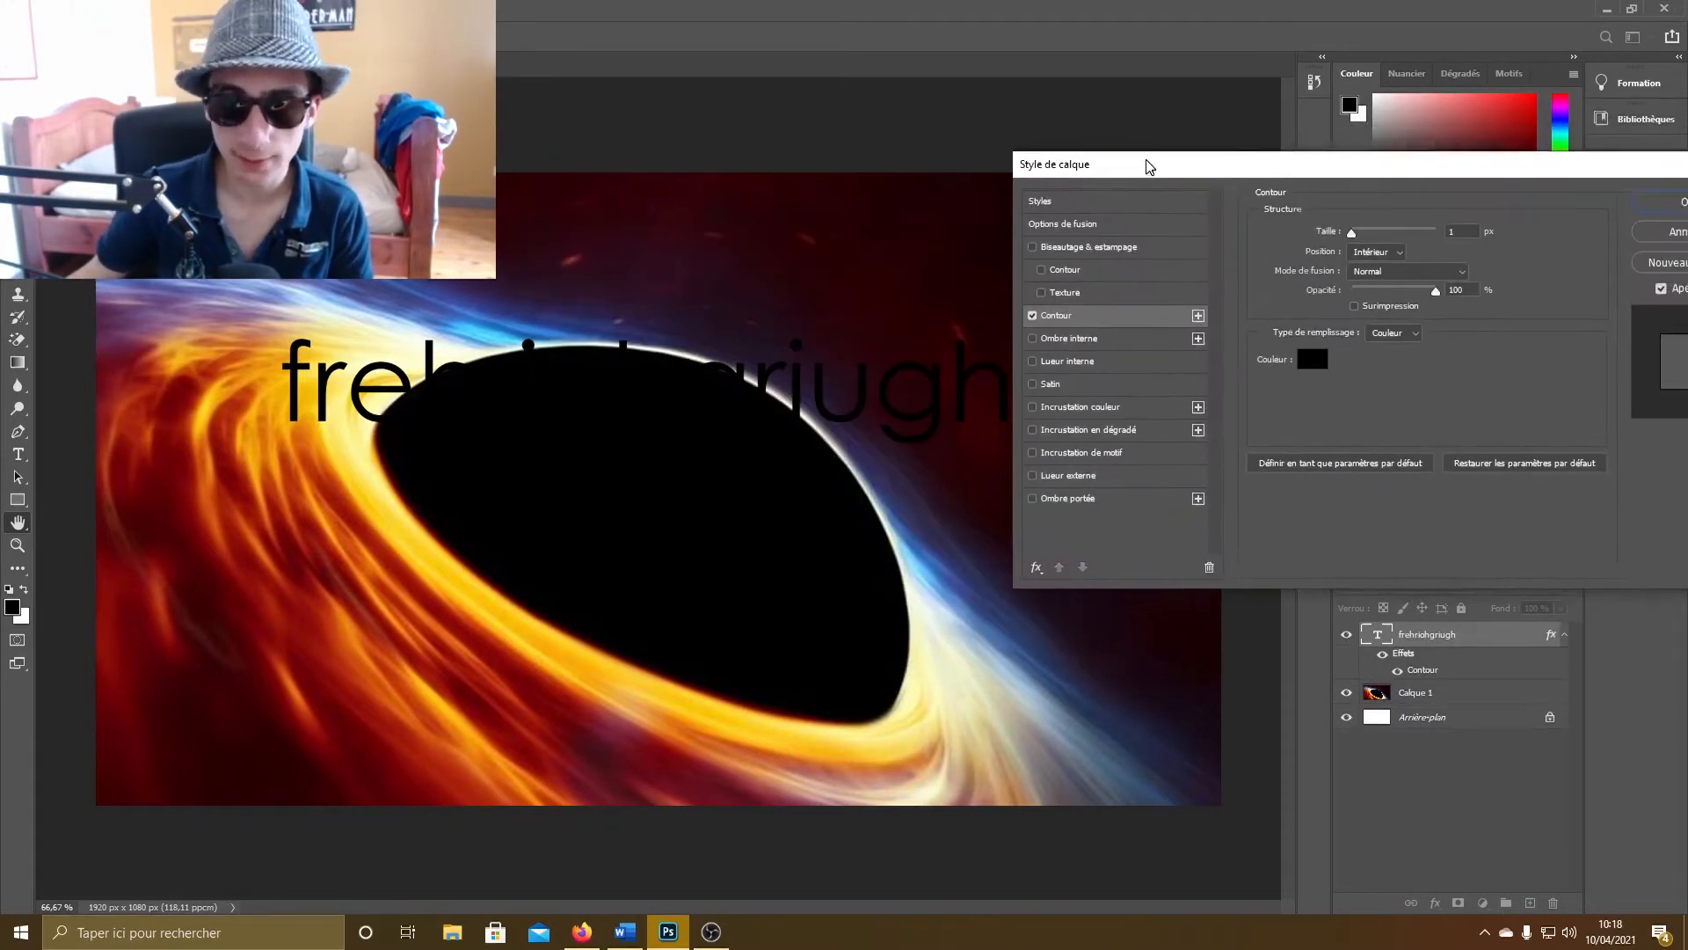
Step: Make the text's inside Contour stroke white and slightly thicker, keeping the layer style settings clear of the text
click(1316, 352)
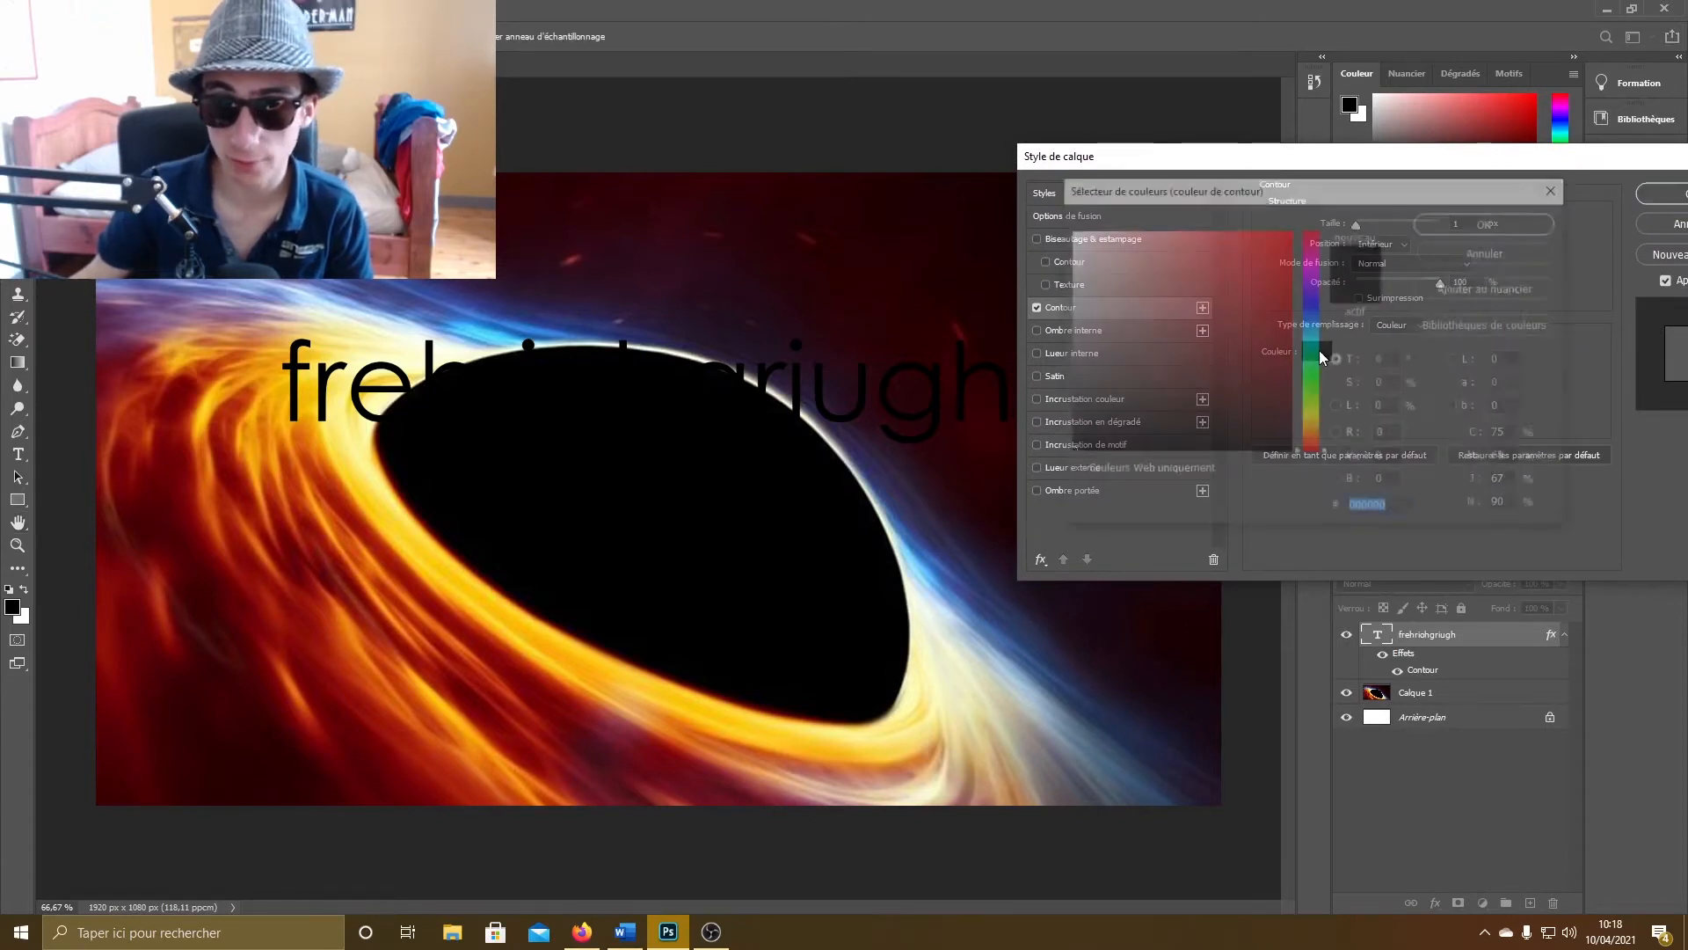
click(1070, 231)
click(1486, 223)
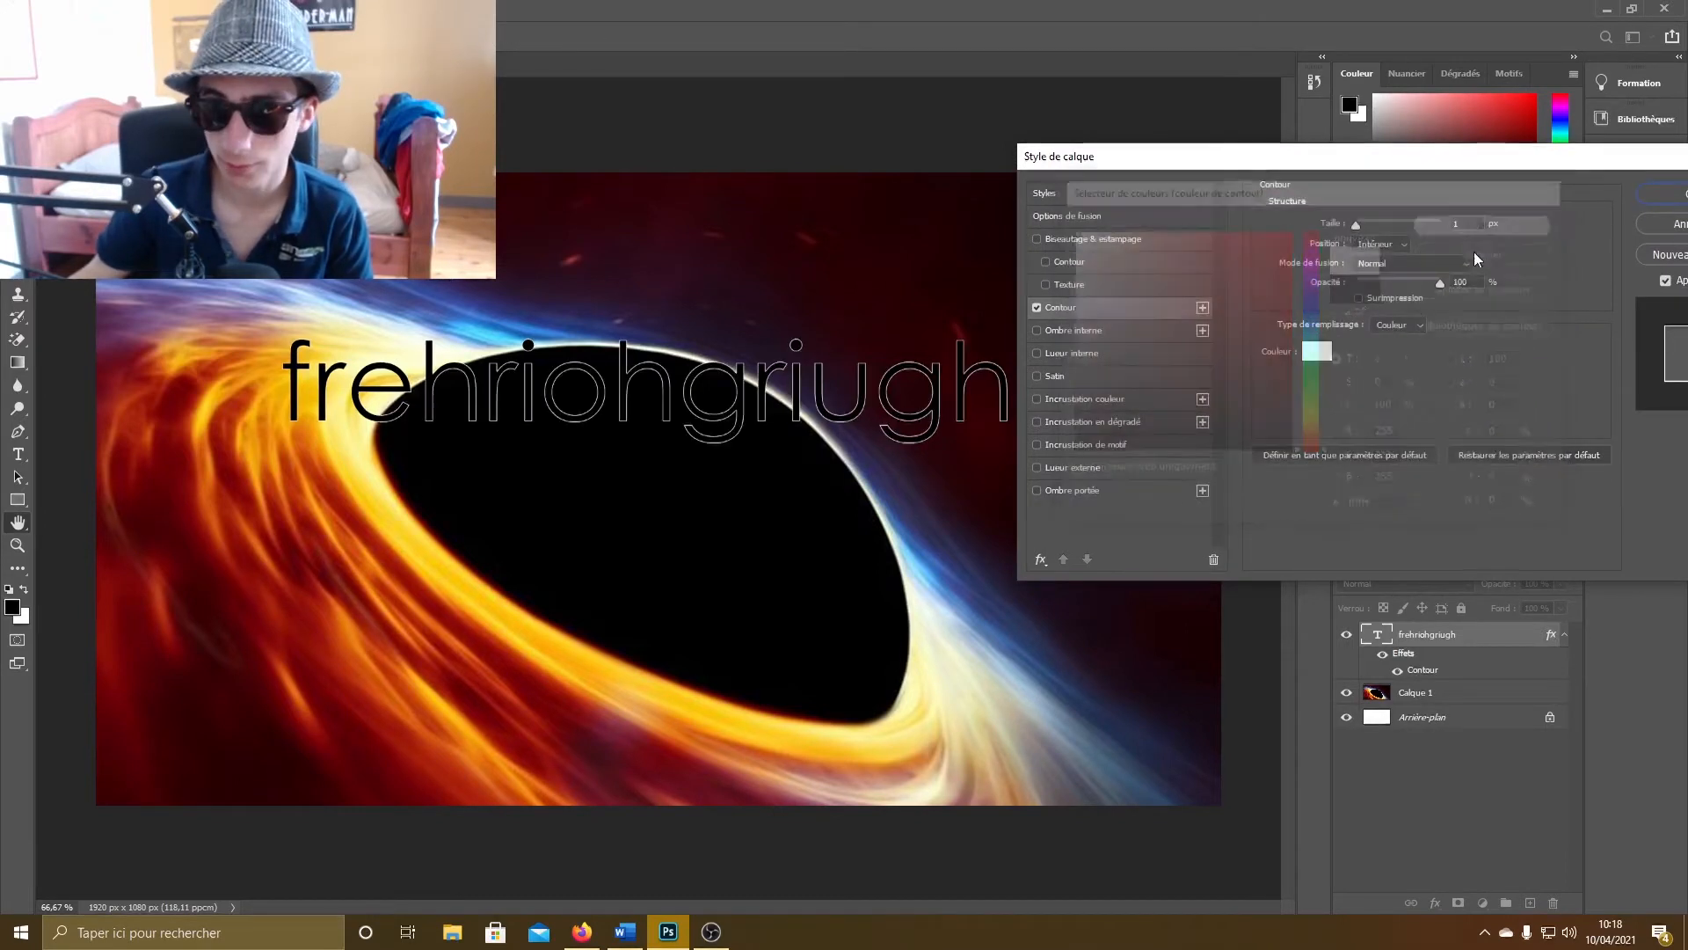
click(1358, 223)
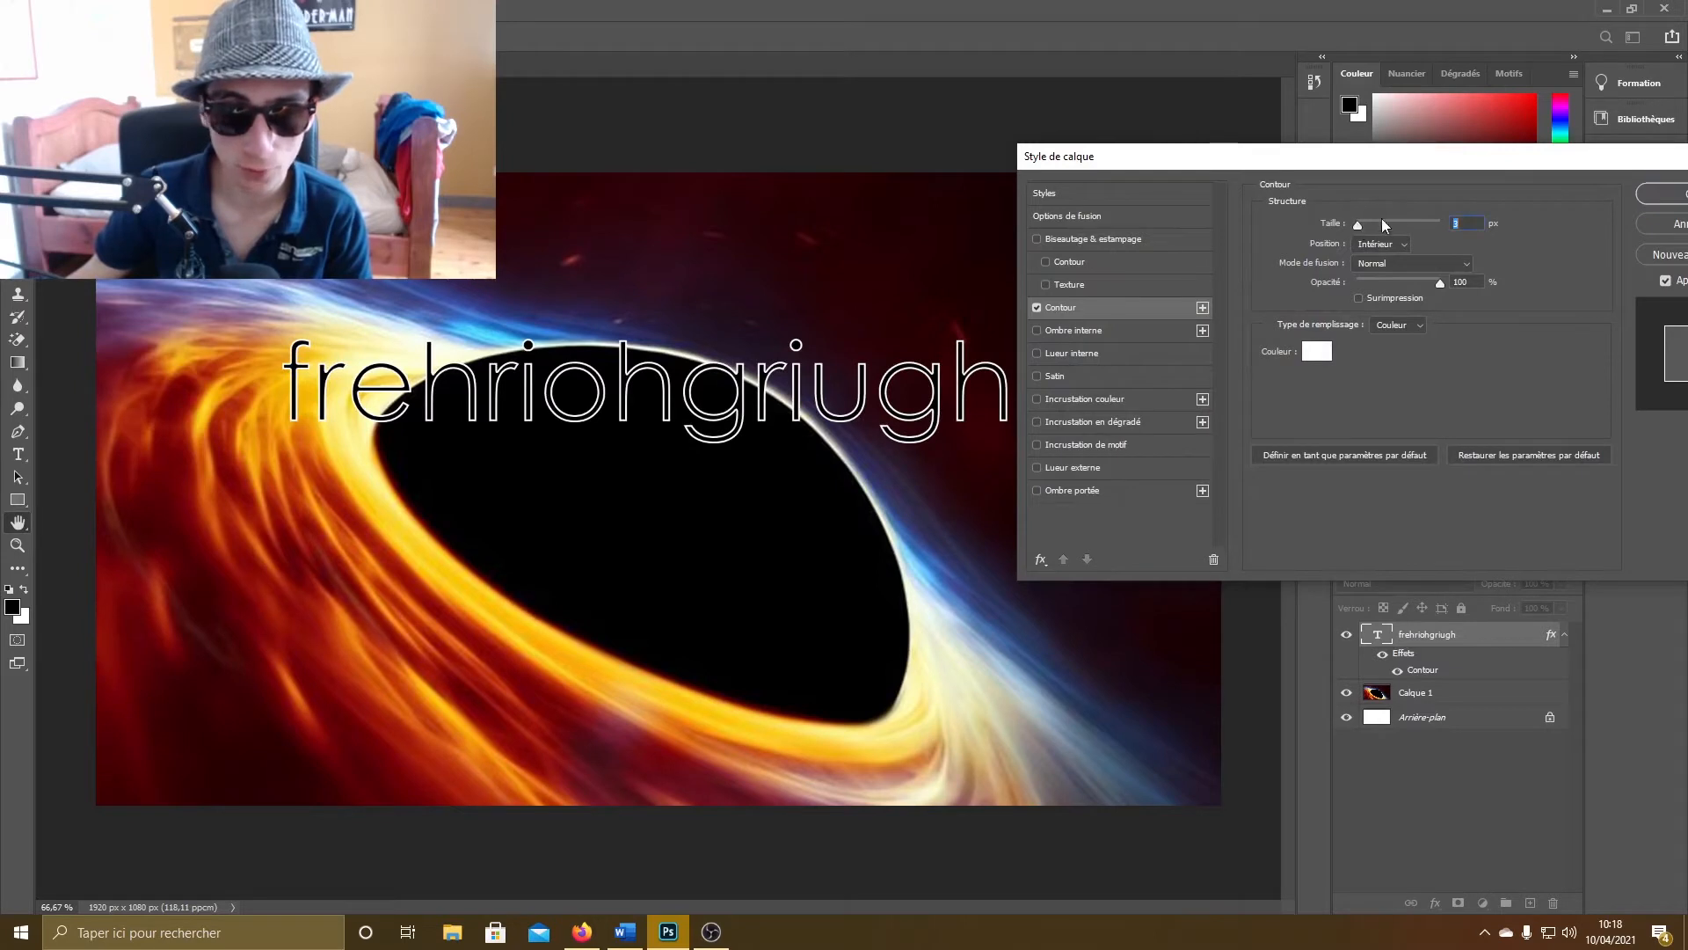
drag(1492, 157, 1564, 421)
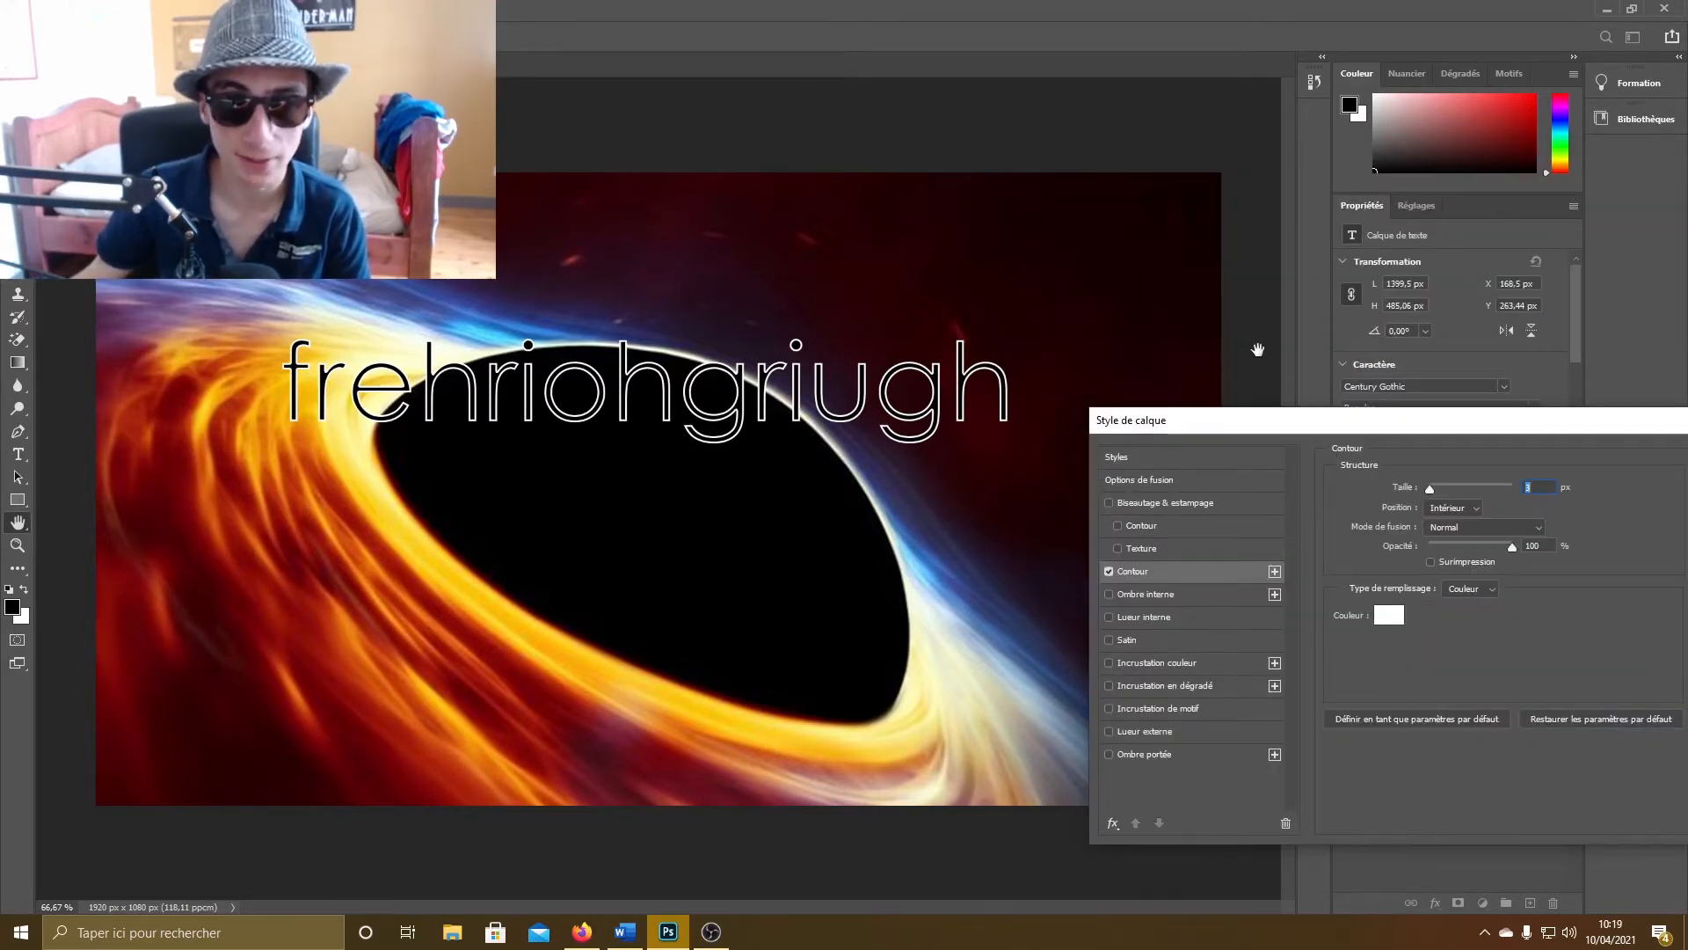
drag(1303, 421, 1258, 295)
click(1346, 490)
click(1177, 318)
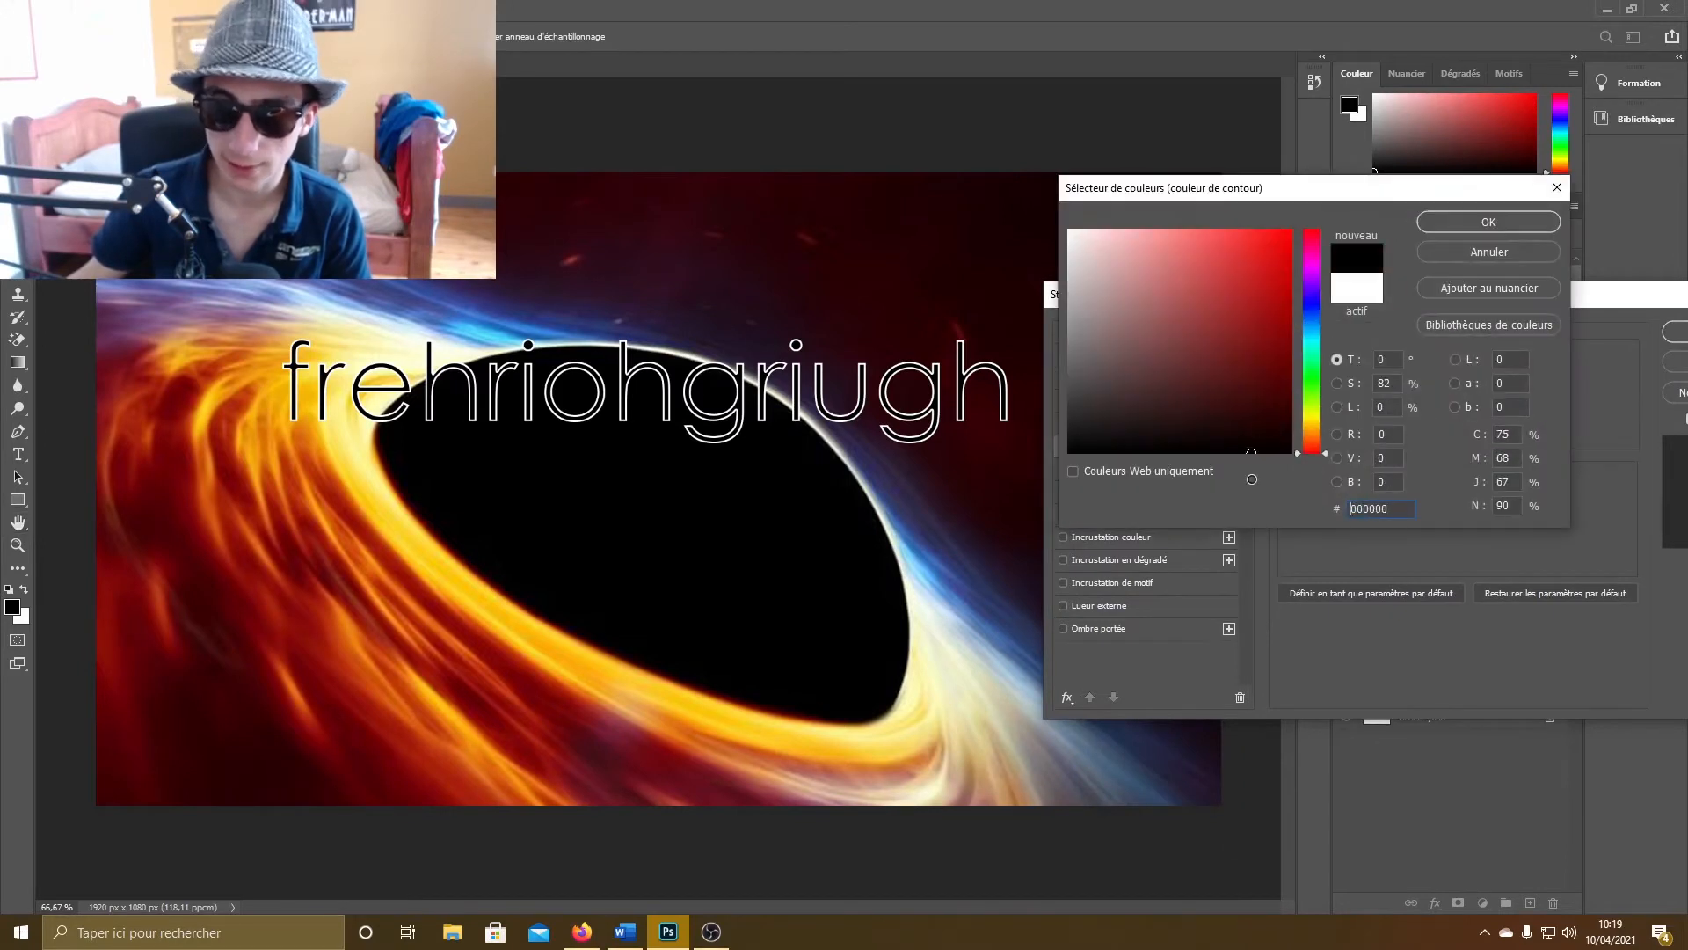
drag(1176, 318, 1045, 190)
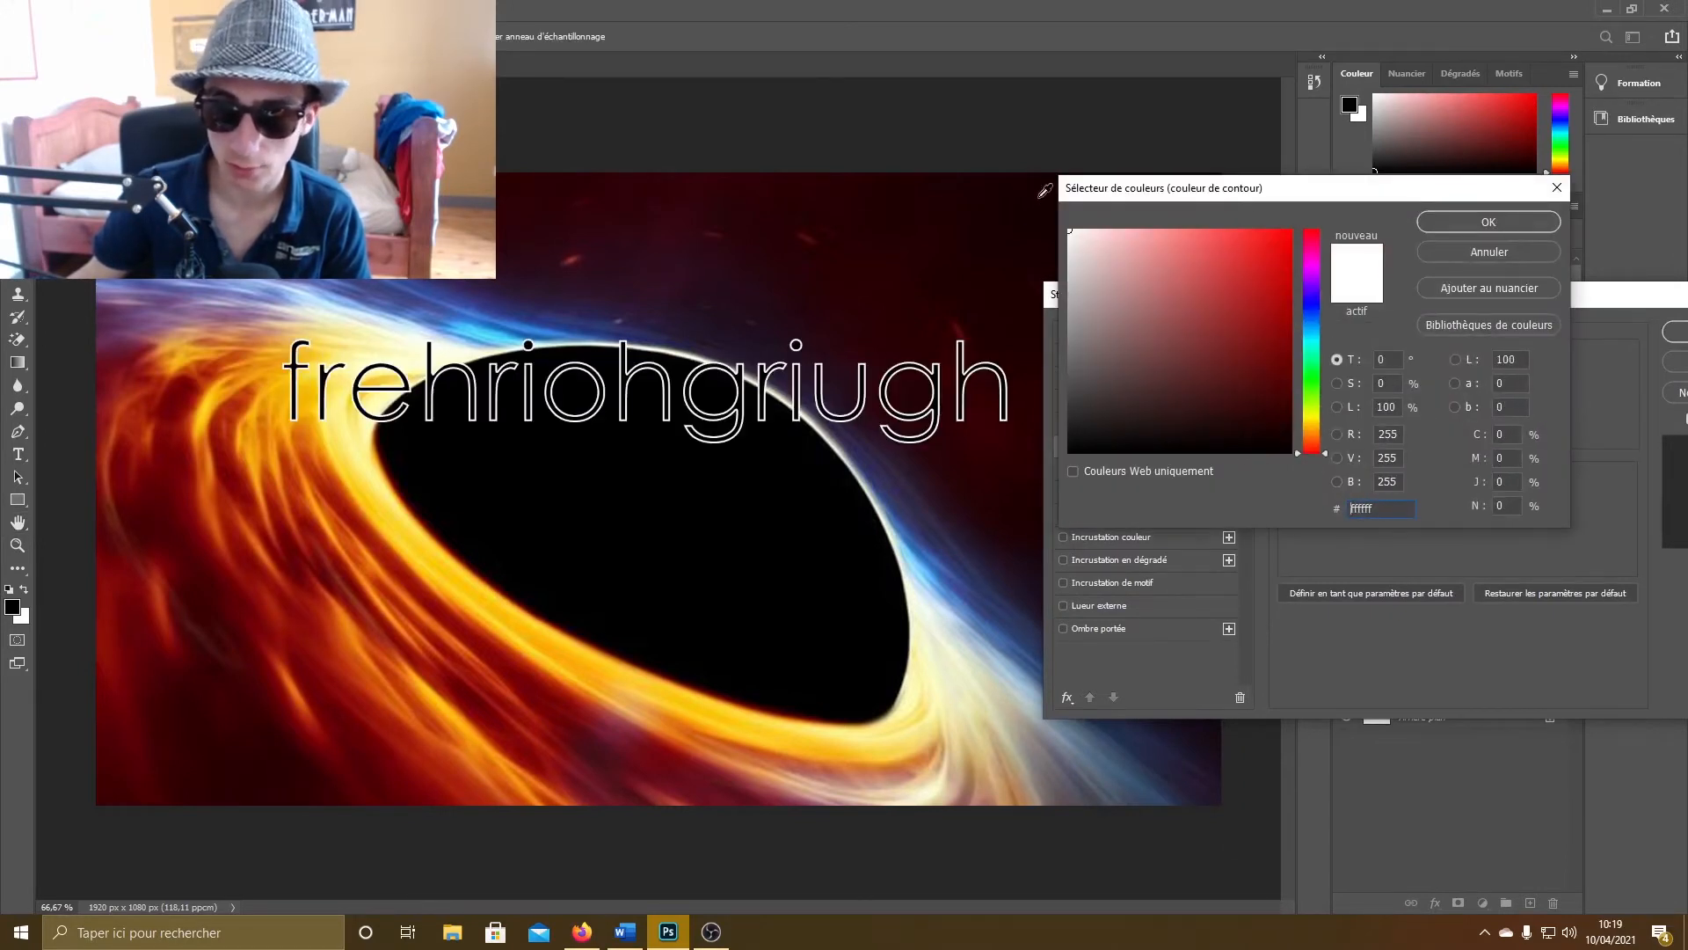
click(1464, 257)
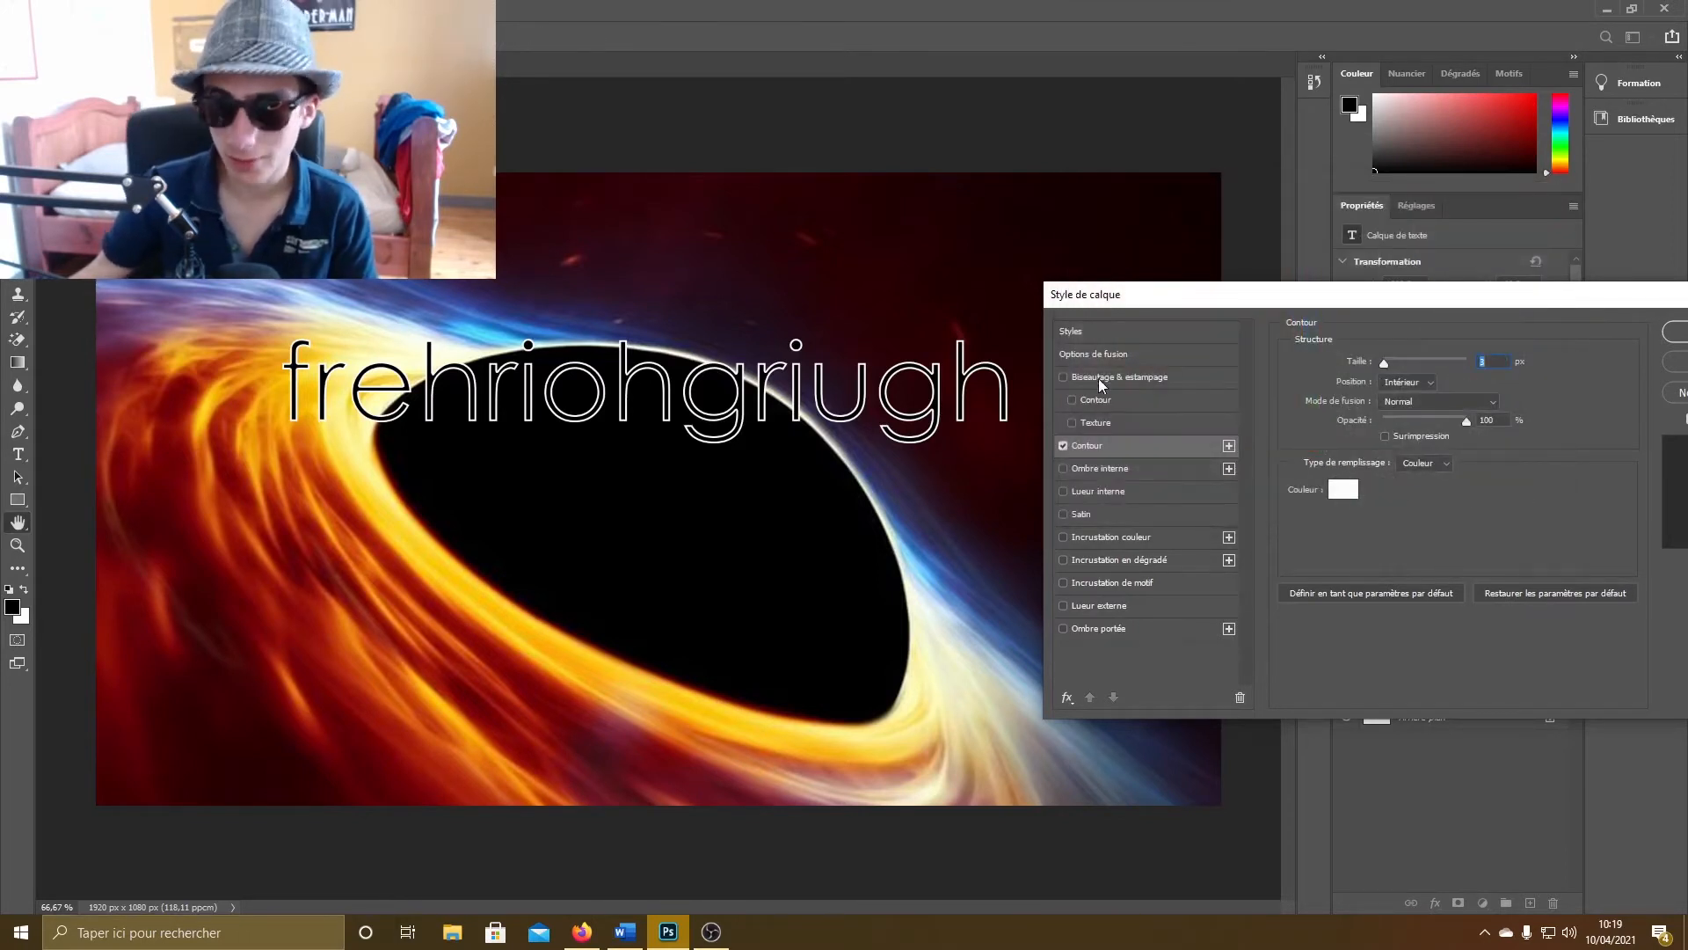
Step: Replace the text's Contour stroke with an outer glow (Lueur externe) coloured white (ffffff)
click(1063, 444)
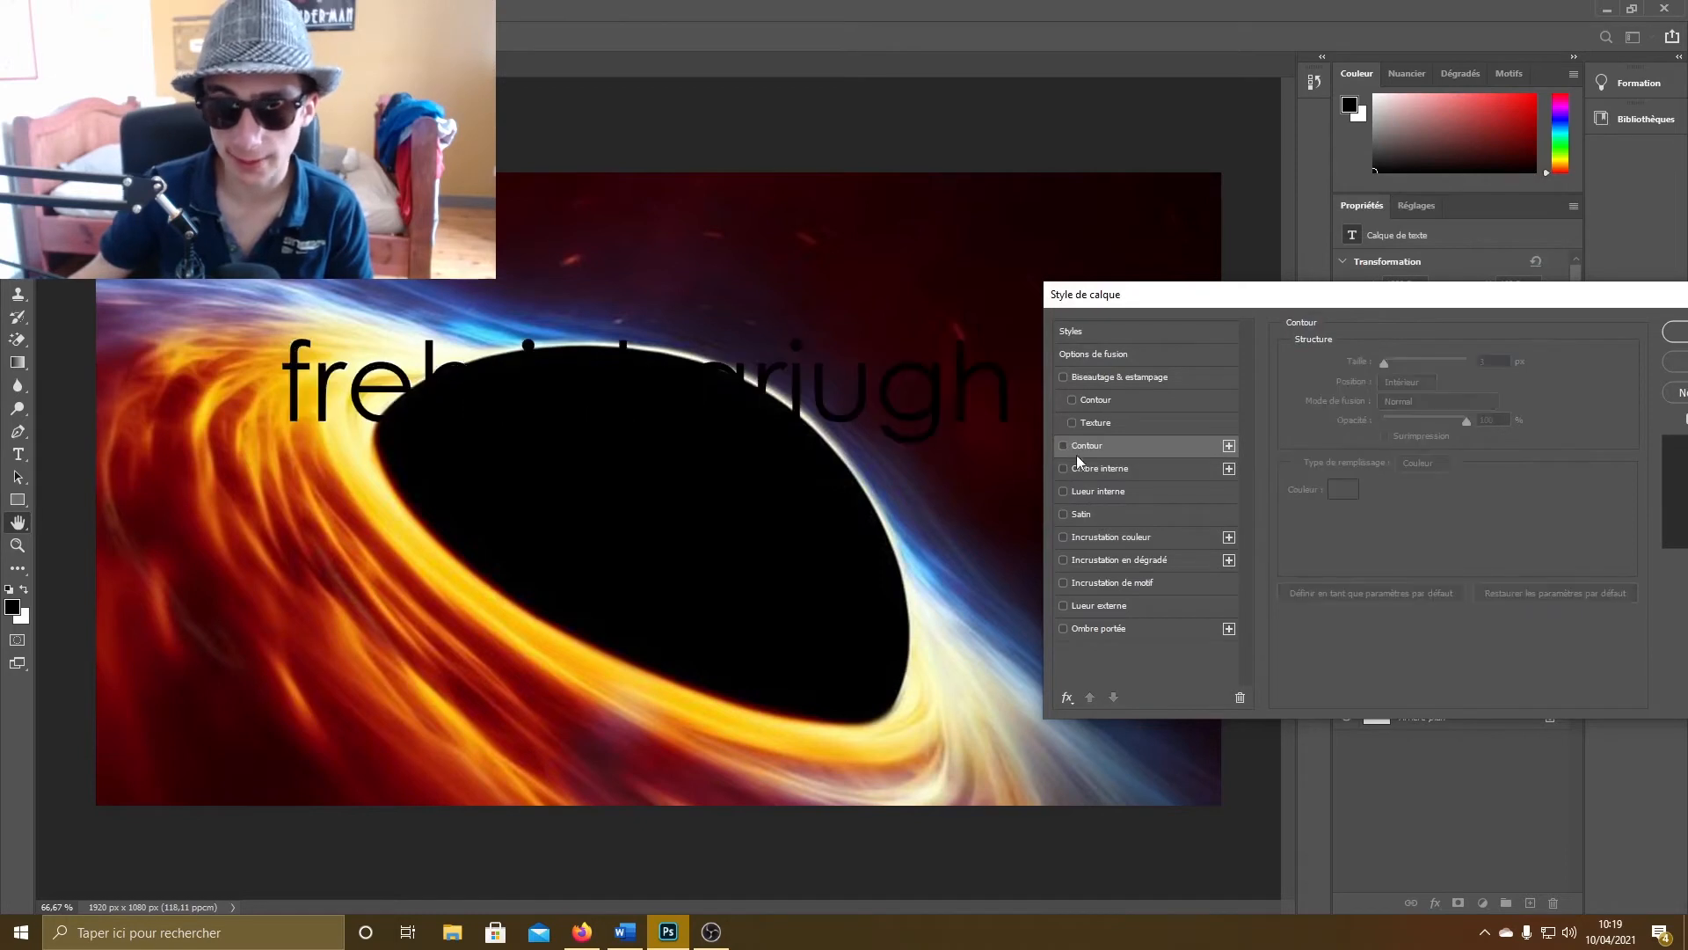
click(1073, 604)
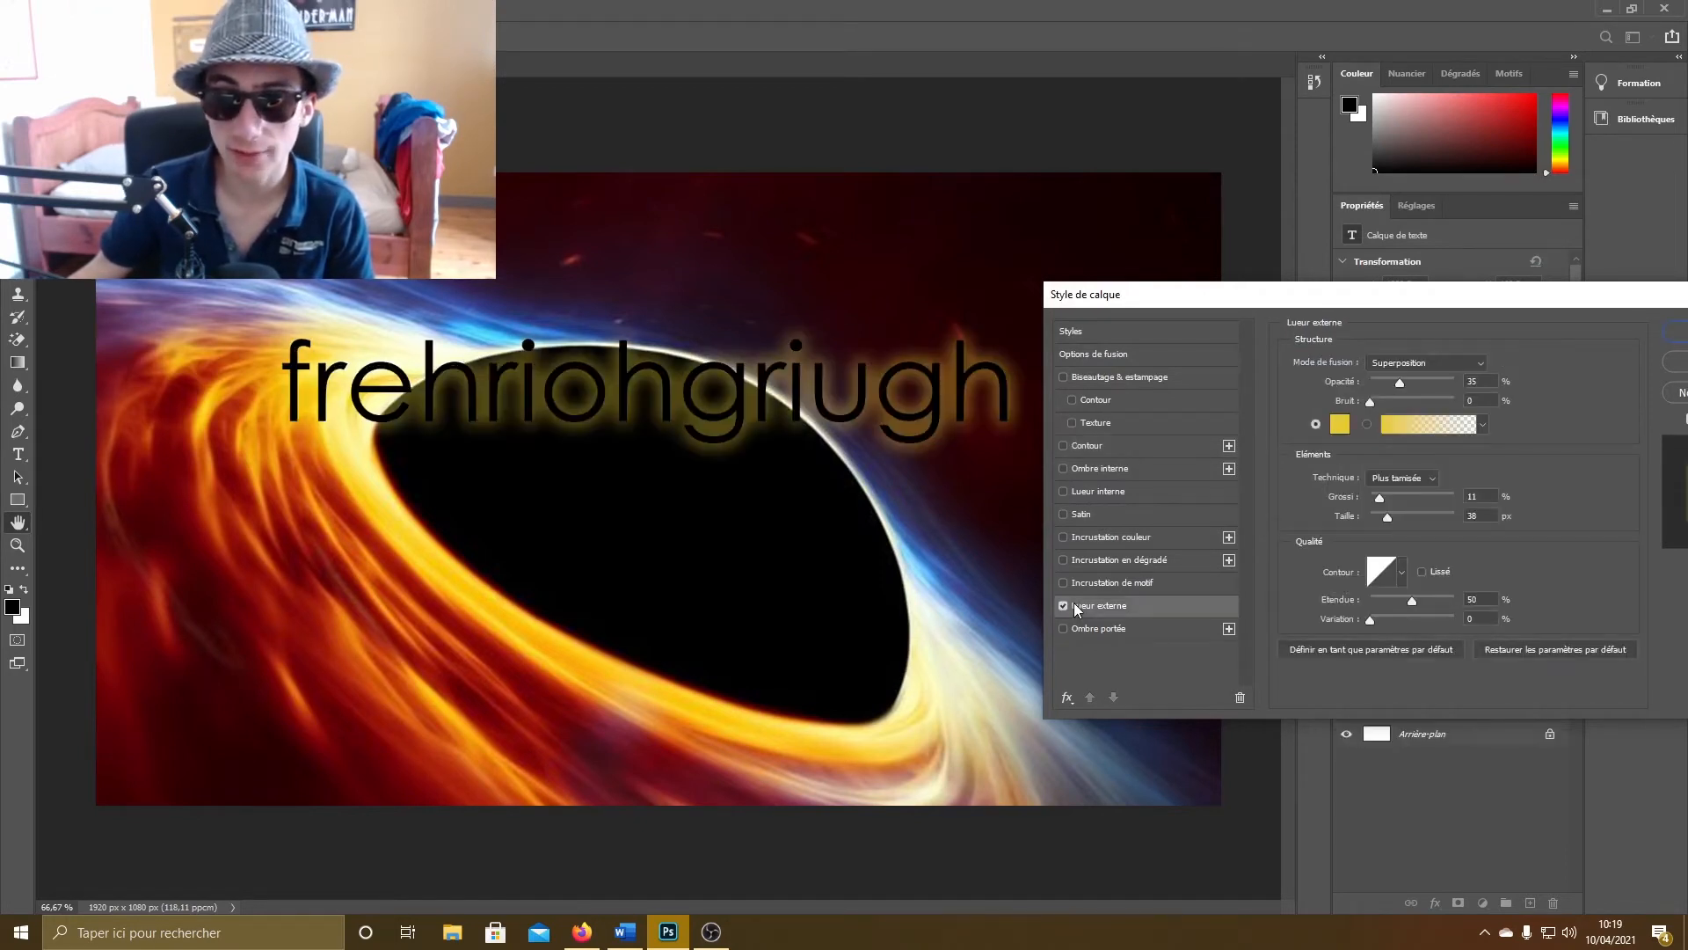
click(1340, 424)
text(ffffff)
key(Return)
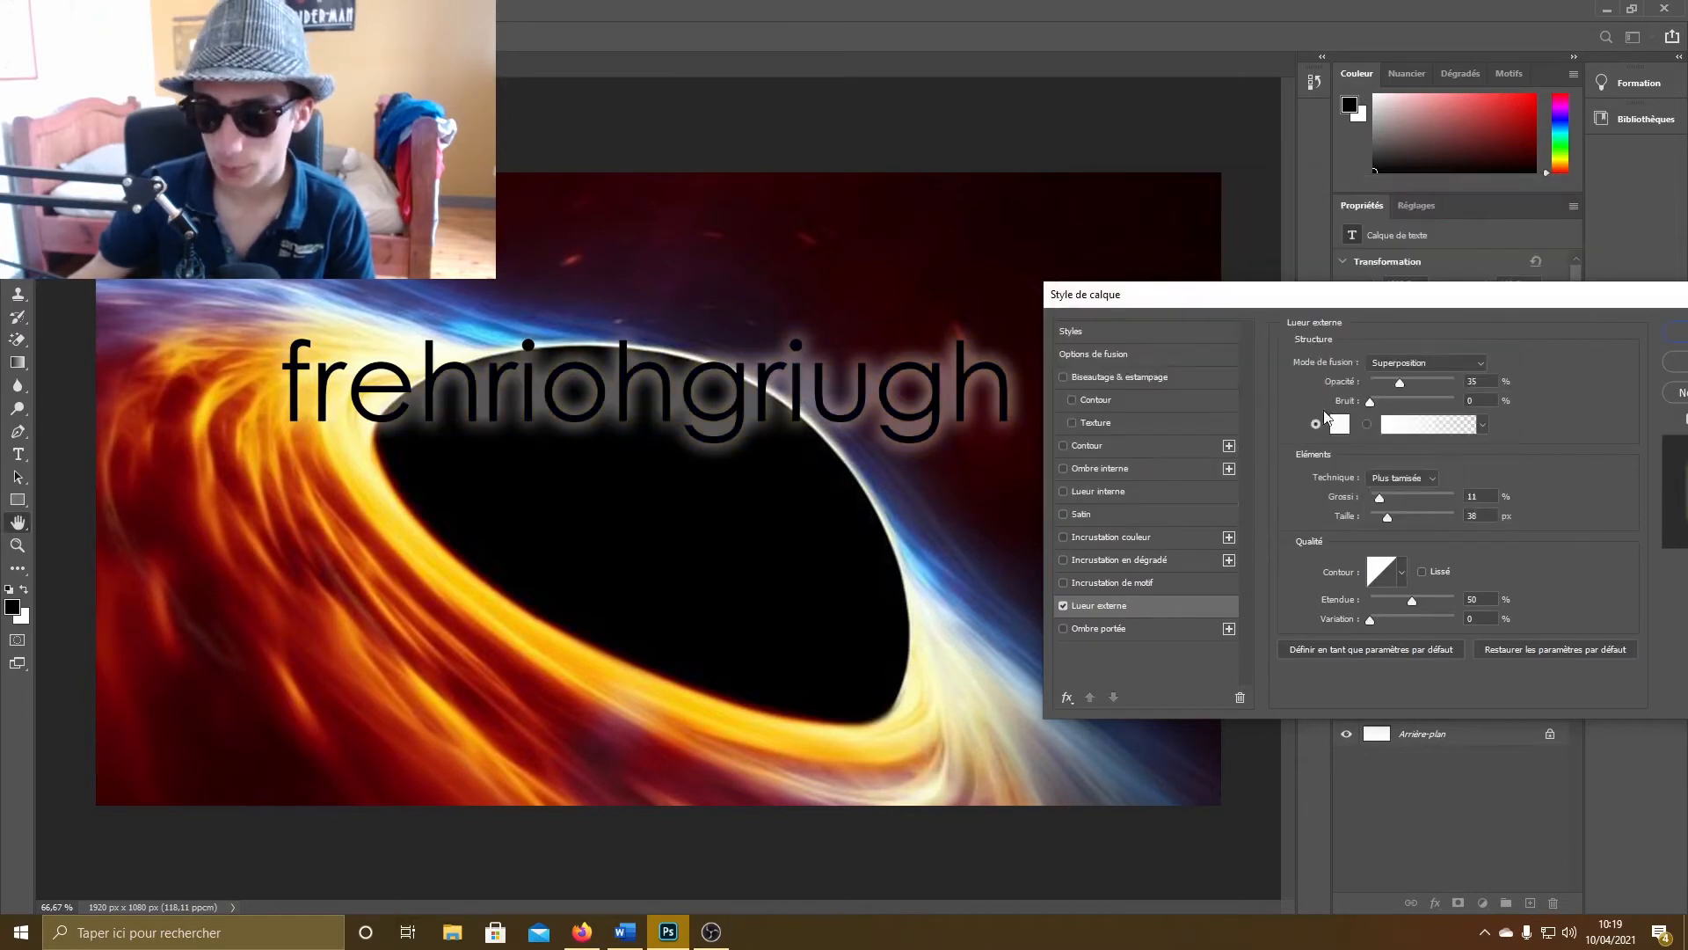
Step: Set the outer glow's size to 29 px and spread (Grossi) to 27 %, with Normal blend mode and 100 % opacity
drag(1386, 518, 1390, 498)
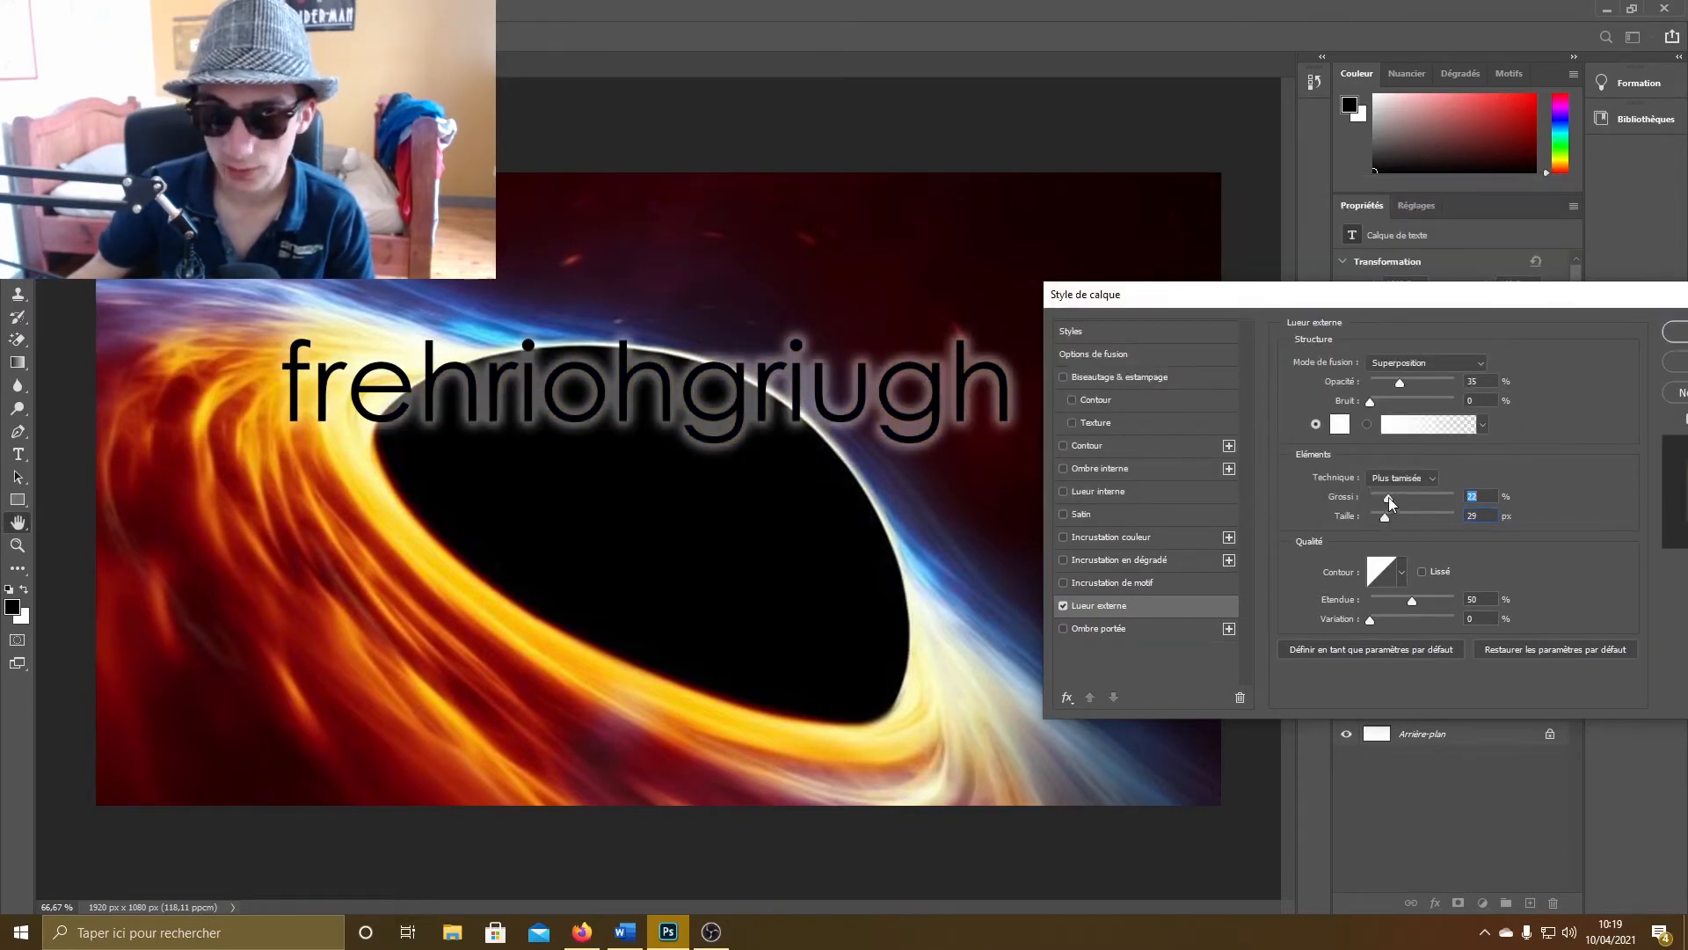
click(1407, 362)
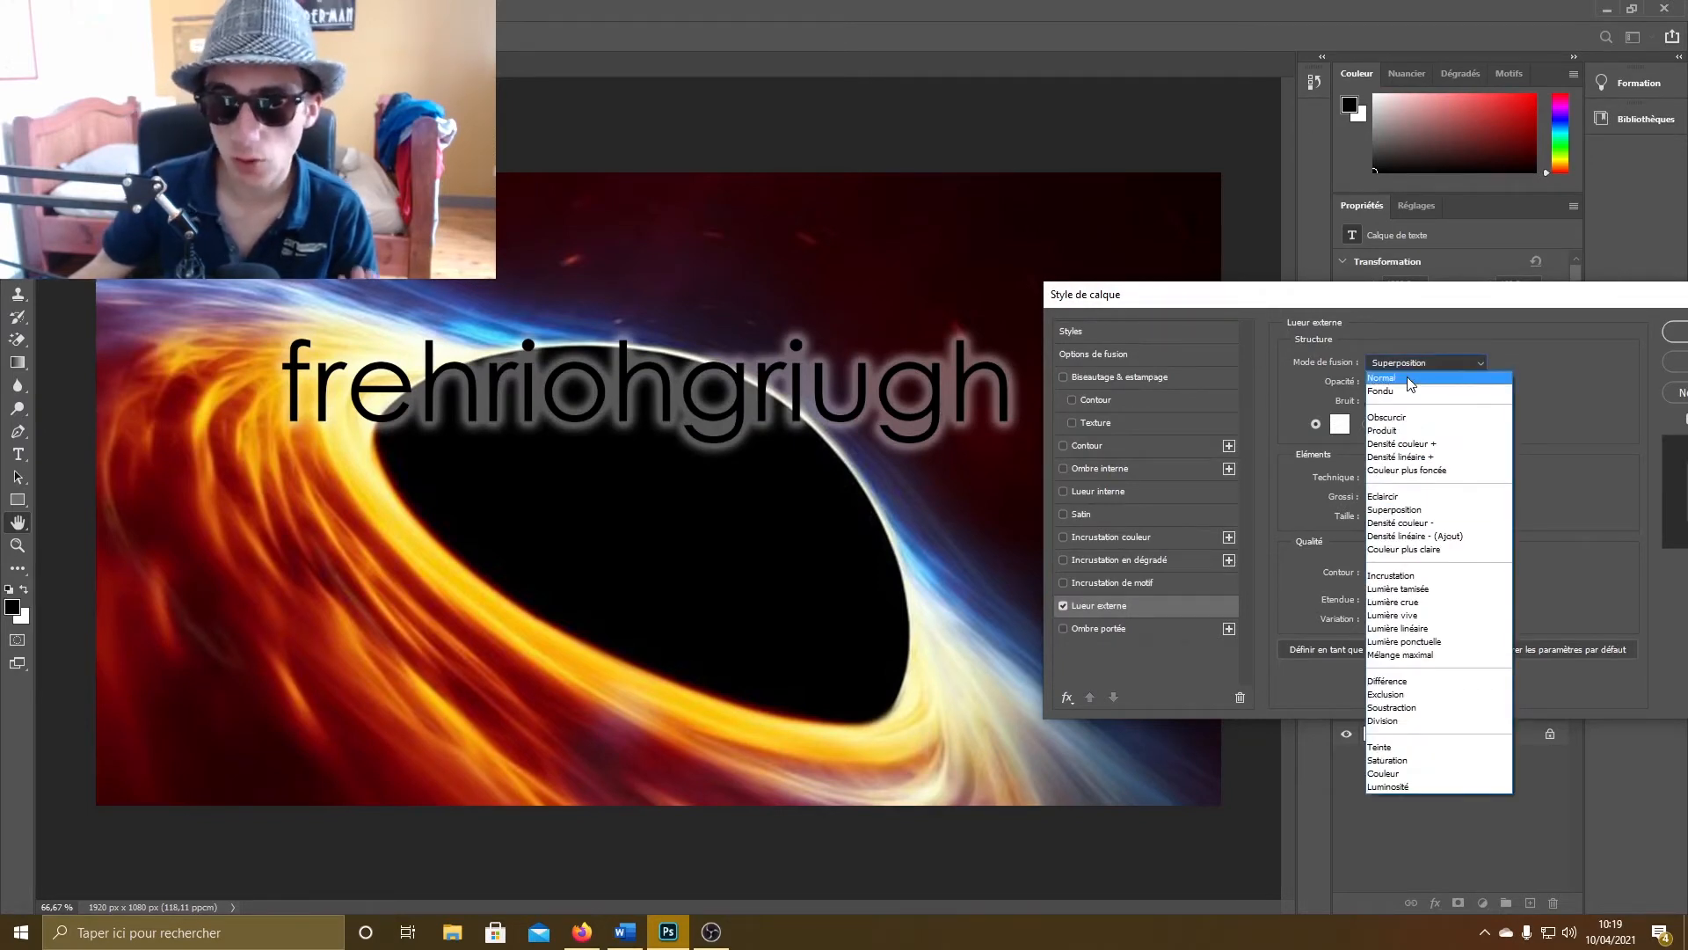
click(1407, 379)
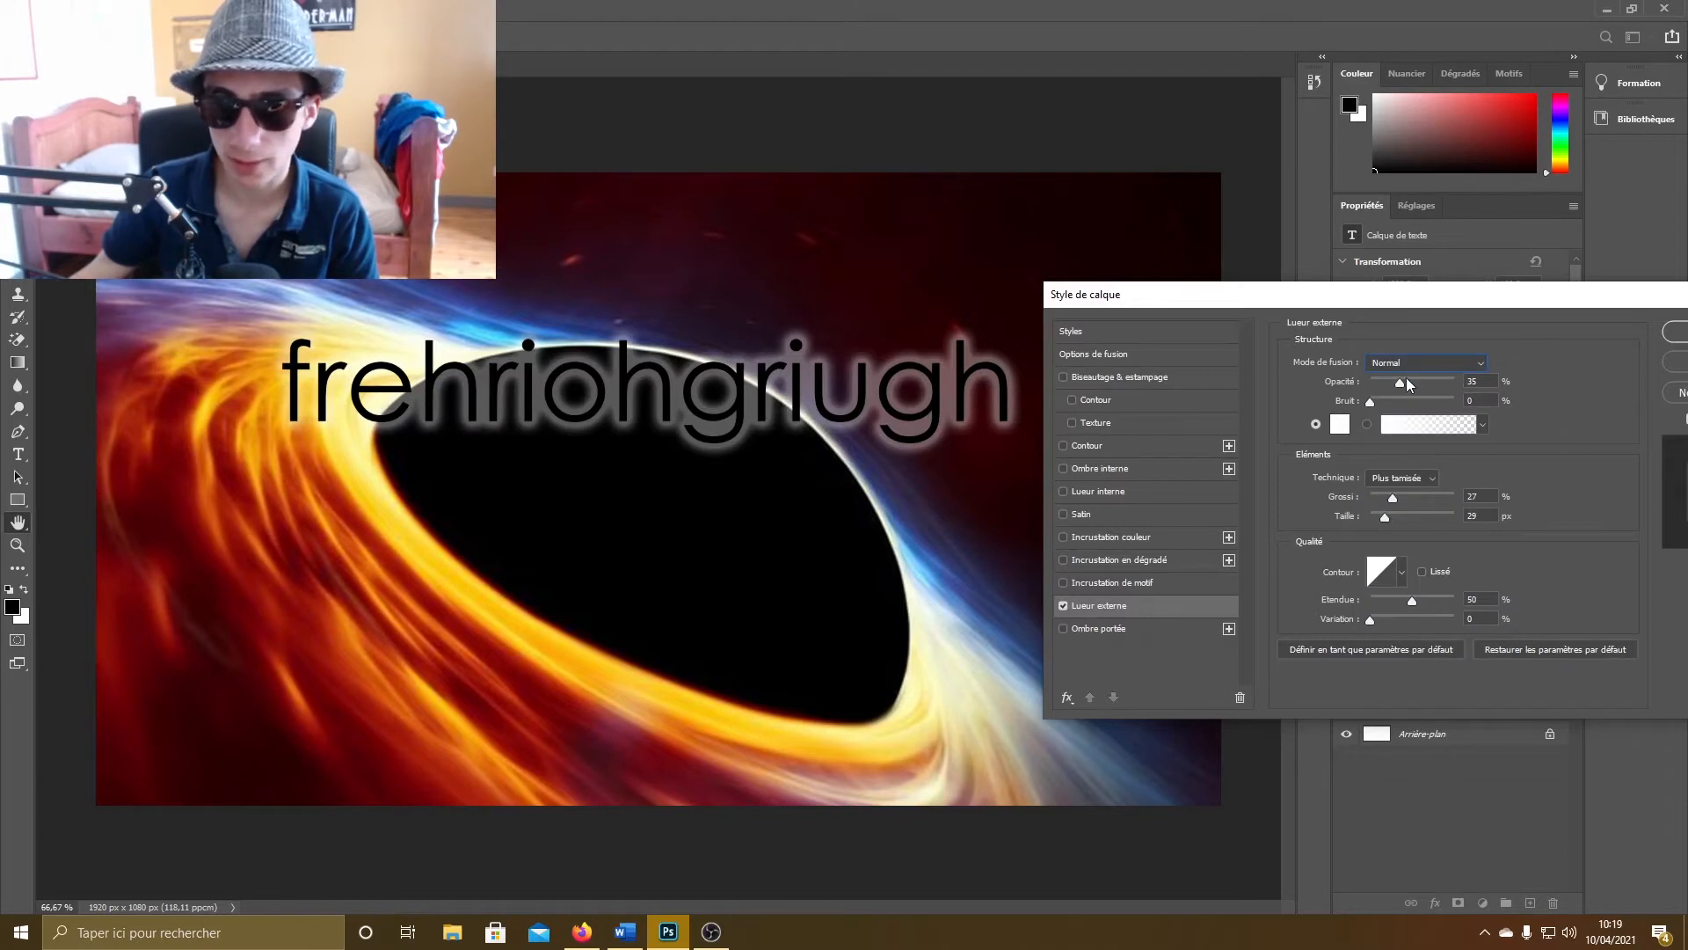
drag(1406, 380, 1453, 387)
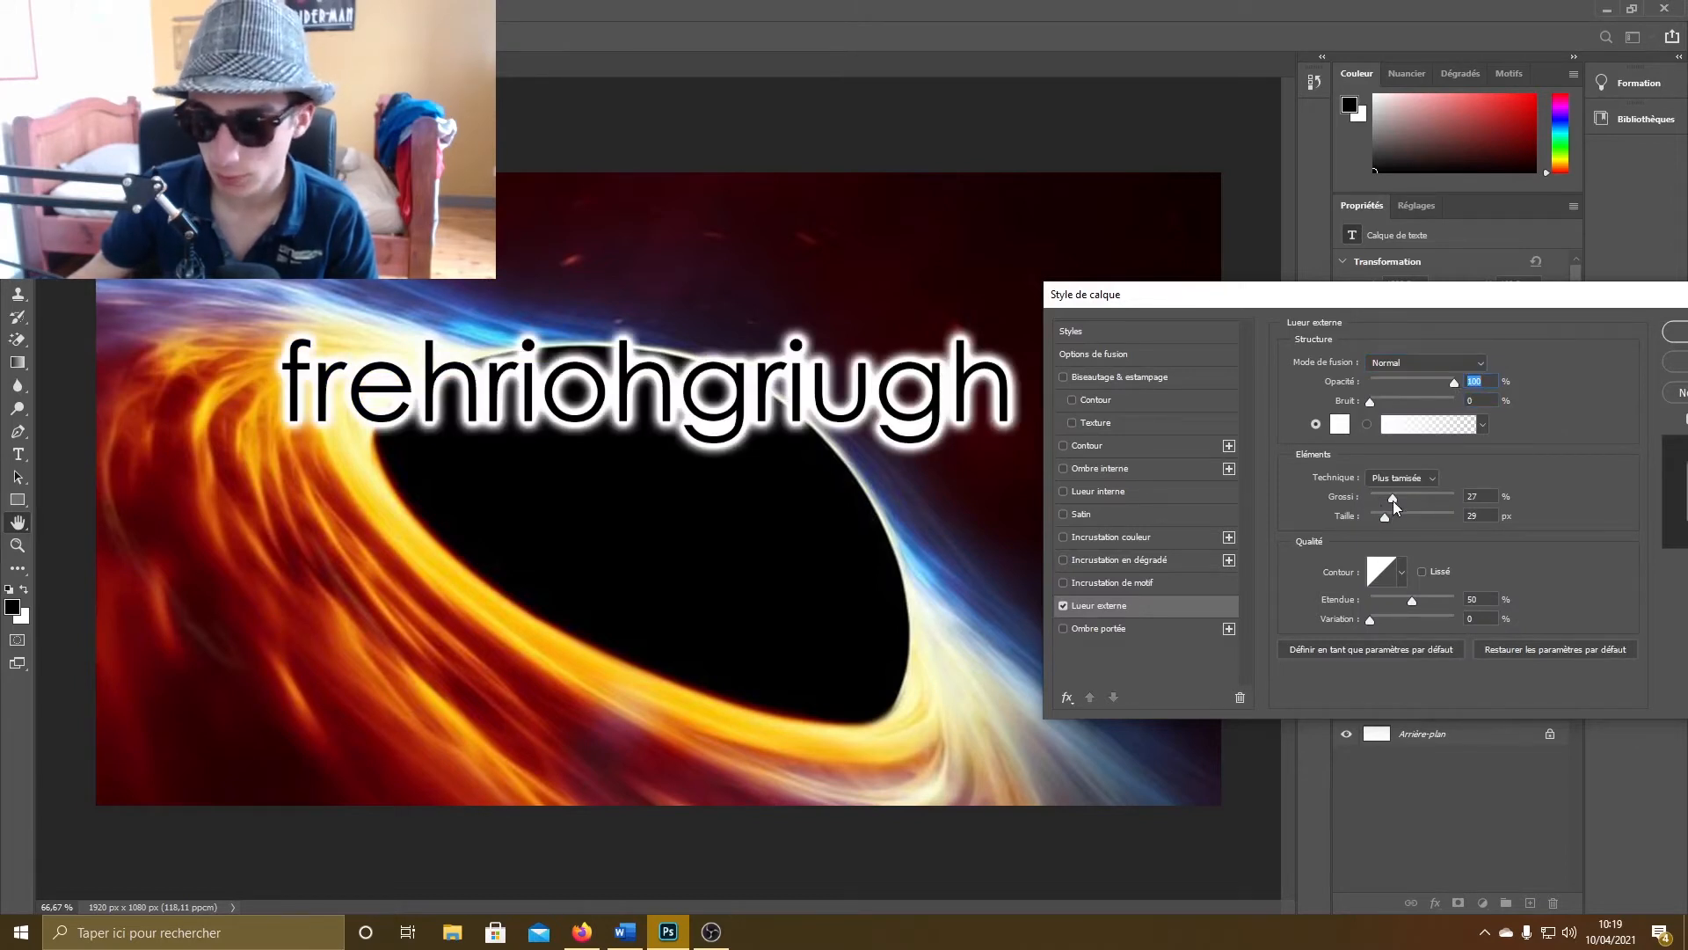
Step: Set the outer glow's spread (Grossi) to 0 % and size to 21 px, and leave the layer style settings
mouse_move(1394, 500)
mouse_down()
mouse_move(1369, 500)
mouse_move(1382, 515)
mouse_up()
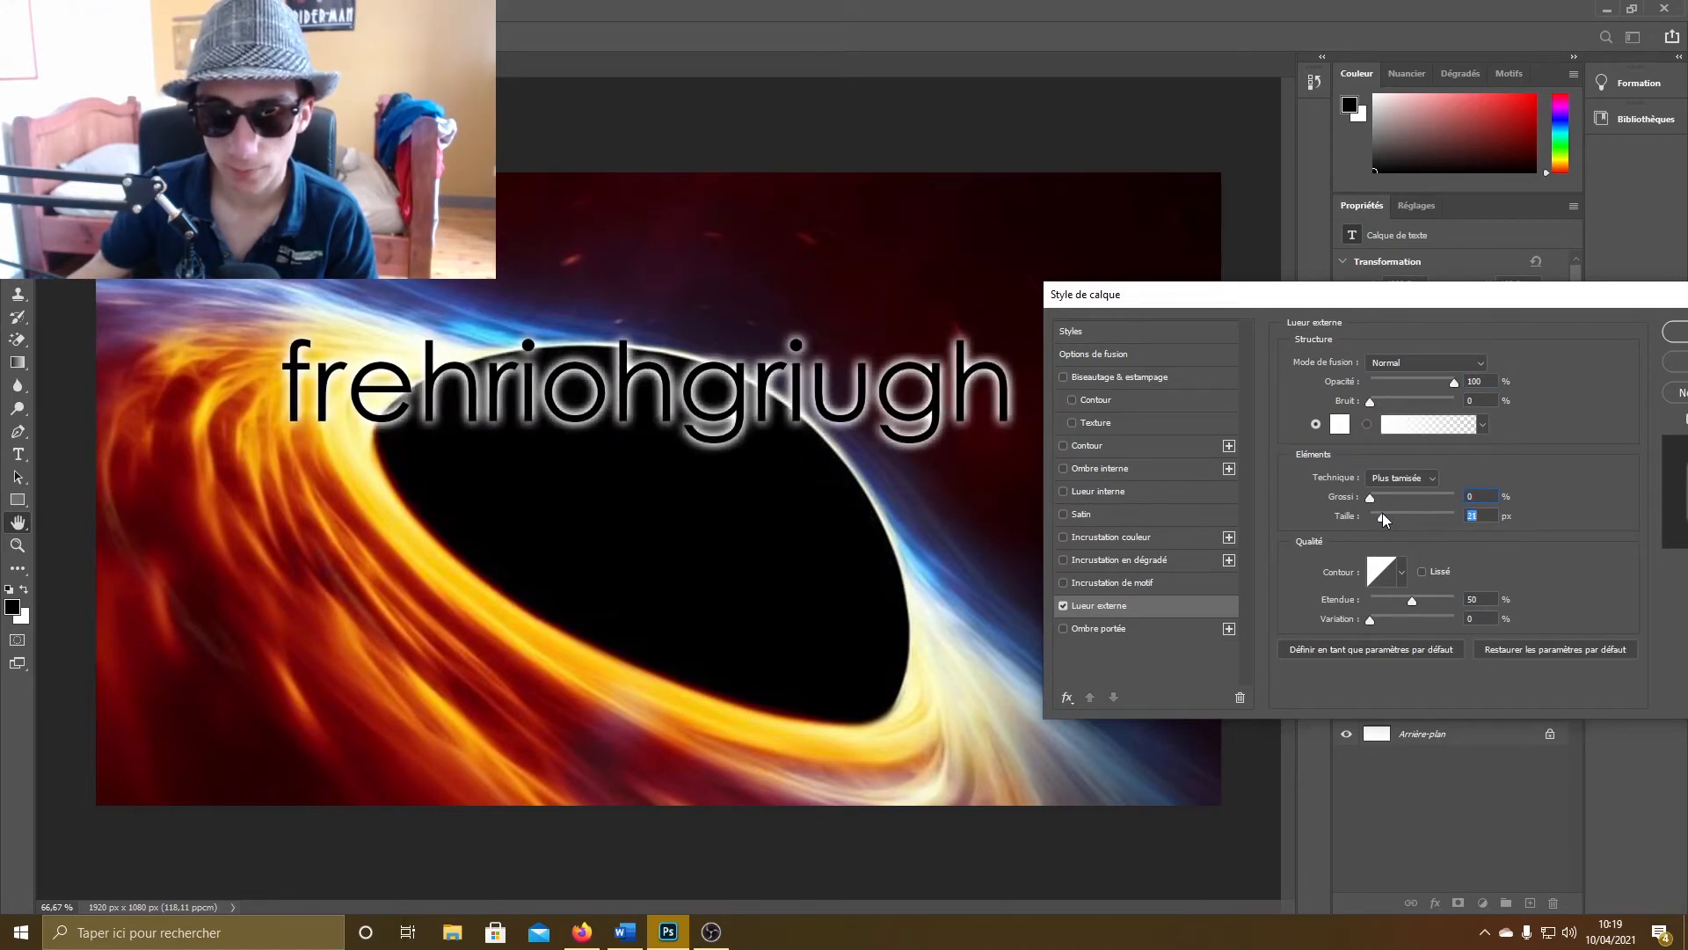
drag(1444, 292, 1502, 370)
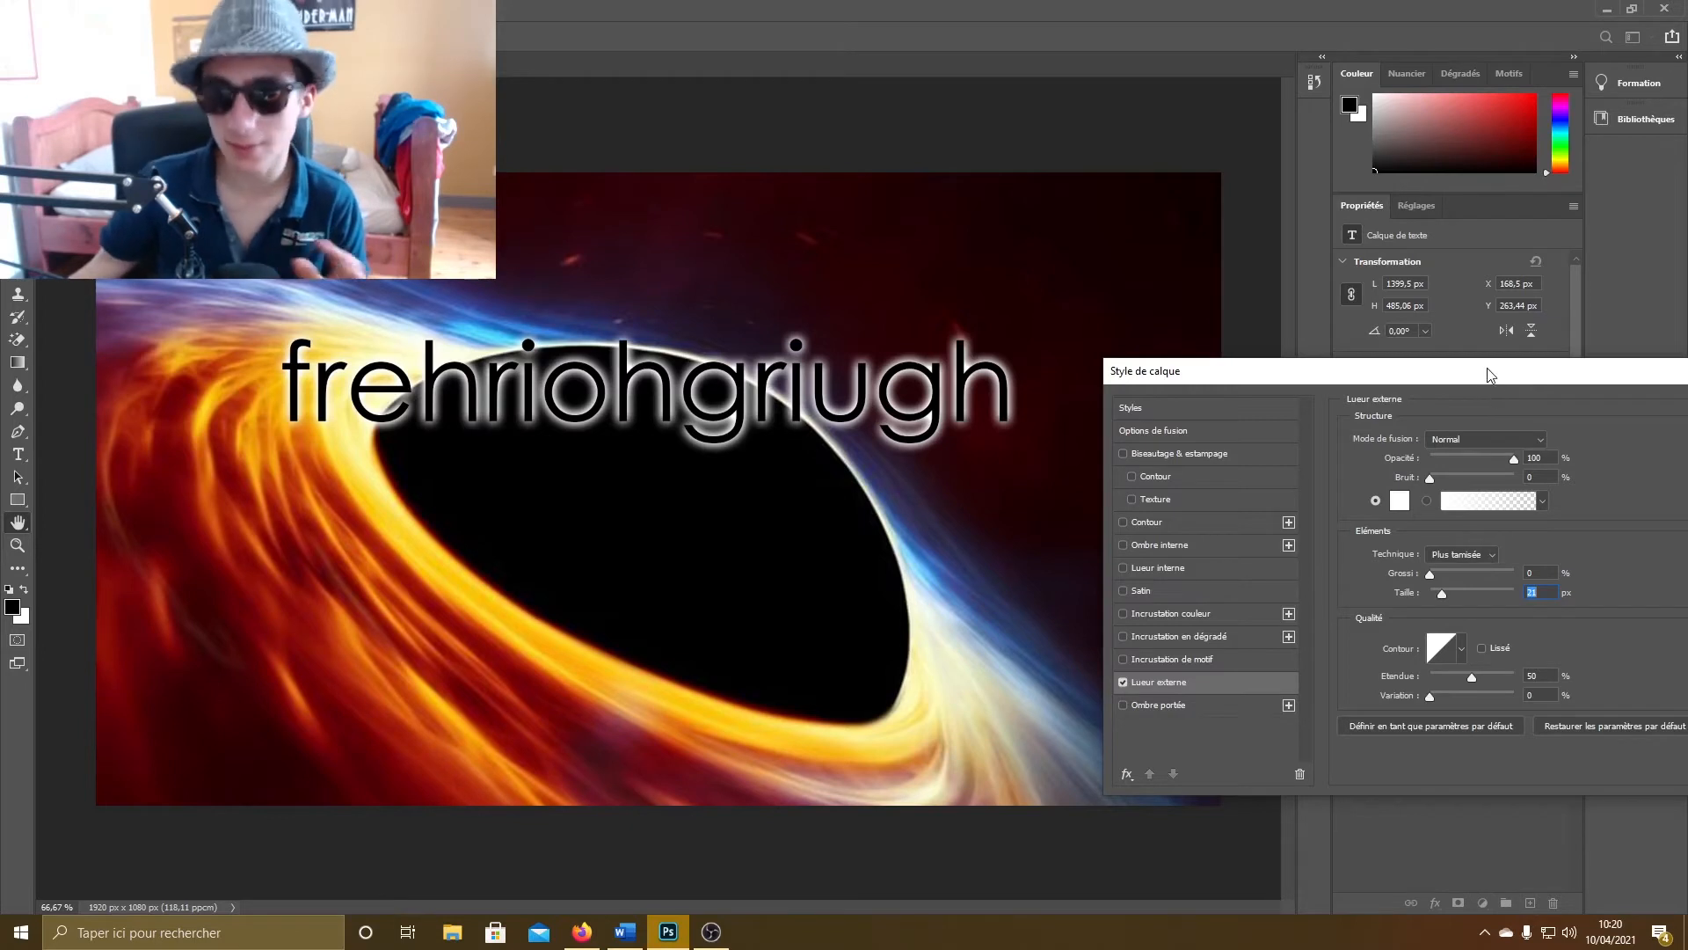
drag(1485, 380, 1184, 331)
key(Escape)
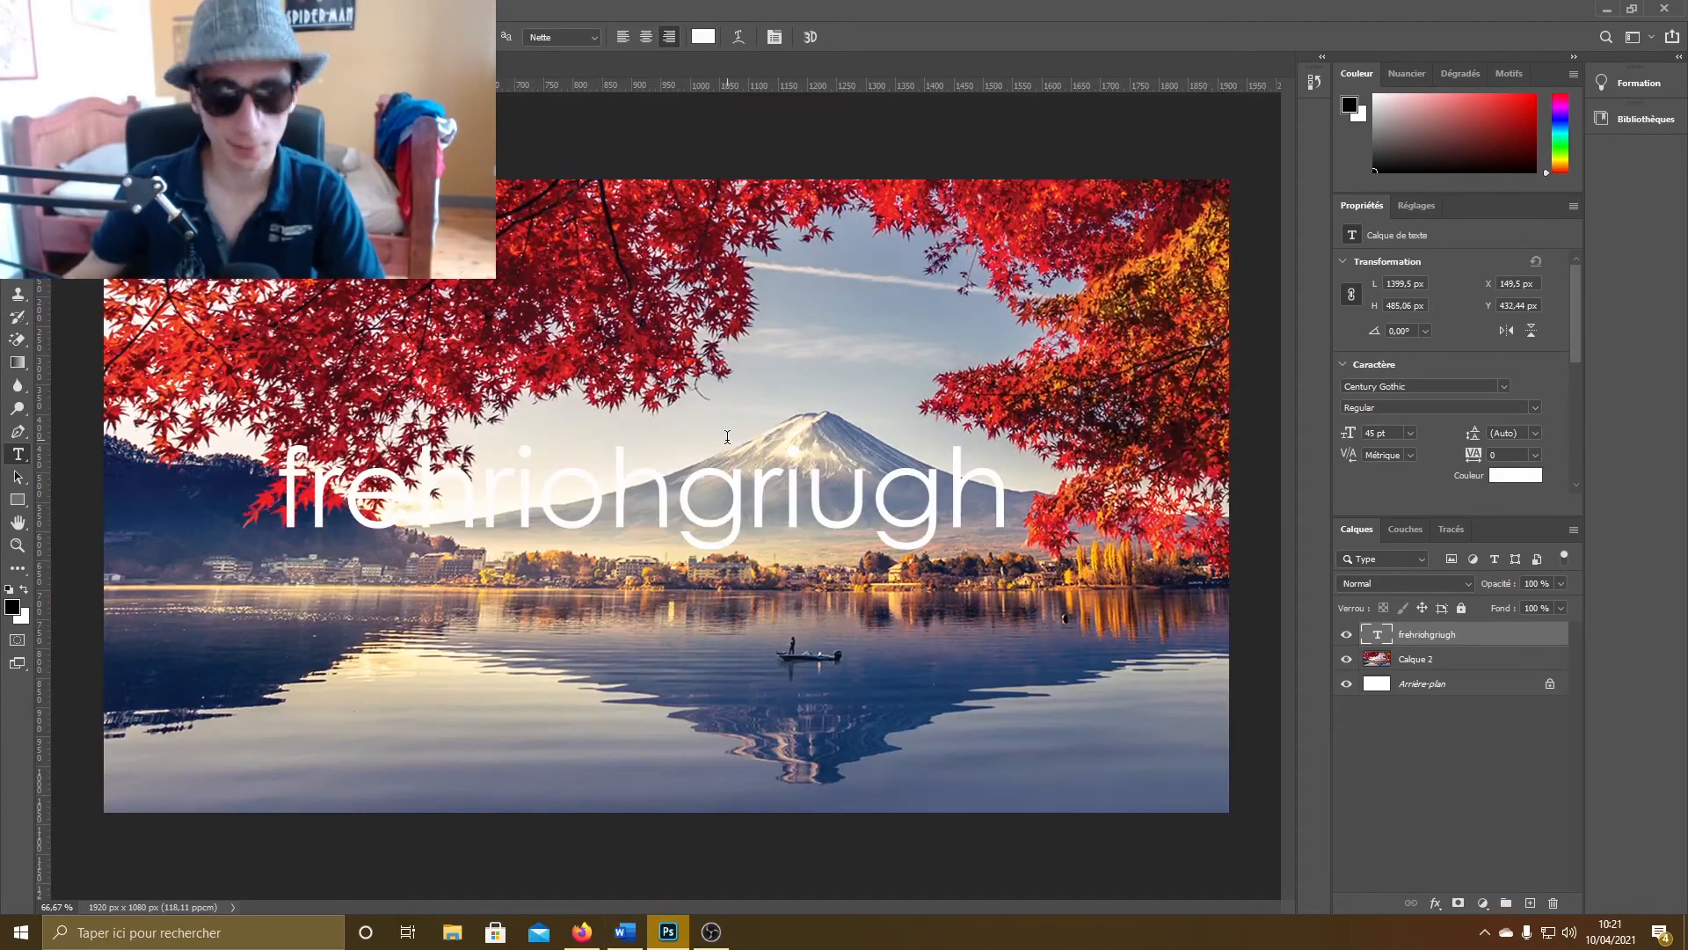
Step: Move the text slightly right and down to about X 226 px, Y 461 px, and duplicate its layer
mouse_move(691, 522)
mouse_down()
mouse_move(779, 492)
mouse_move(677, 538)
mouse_move(707, 538)
mouse_up()
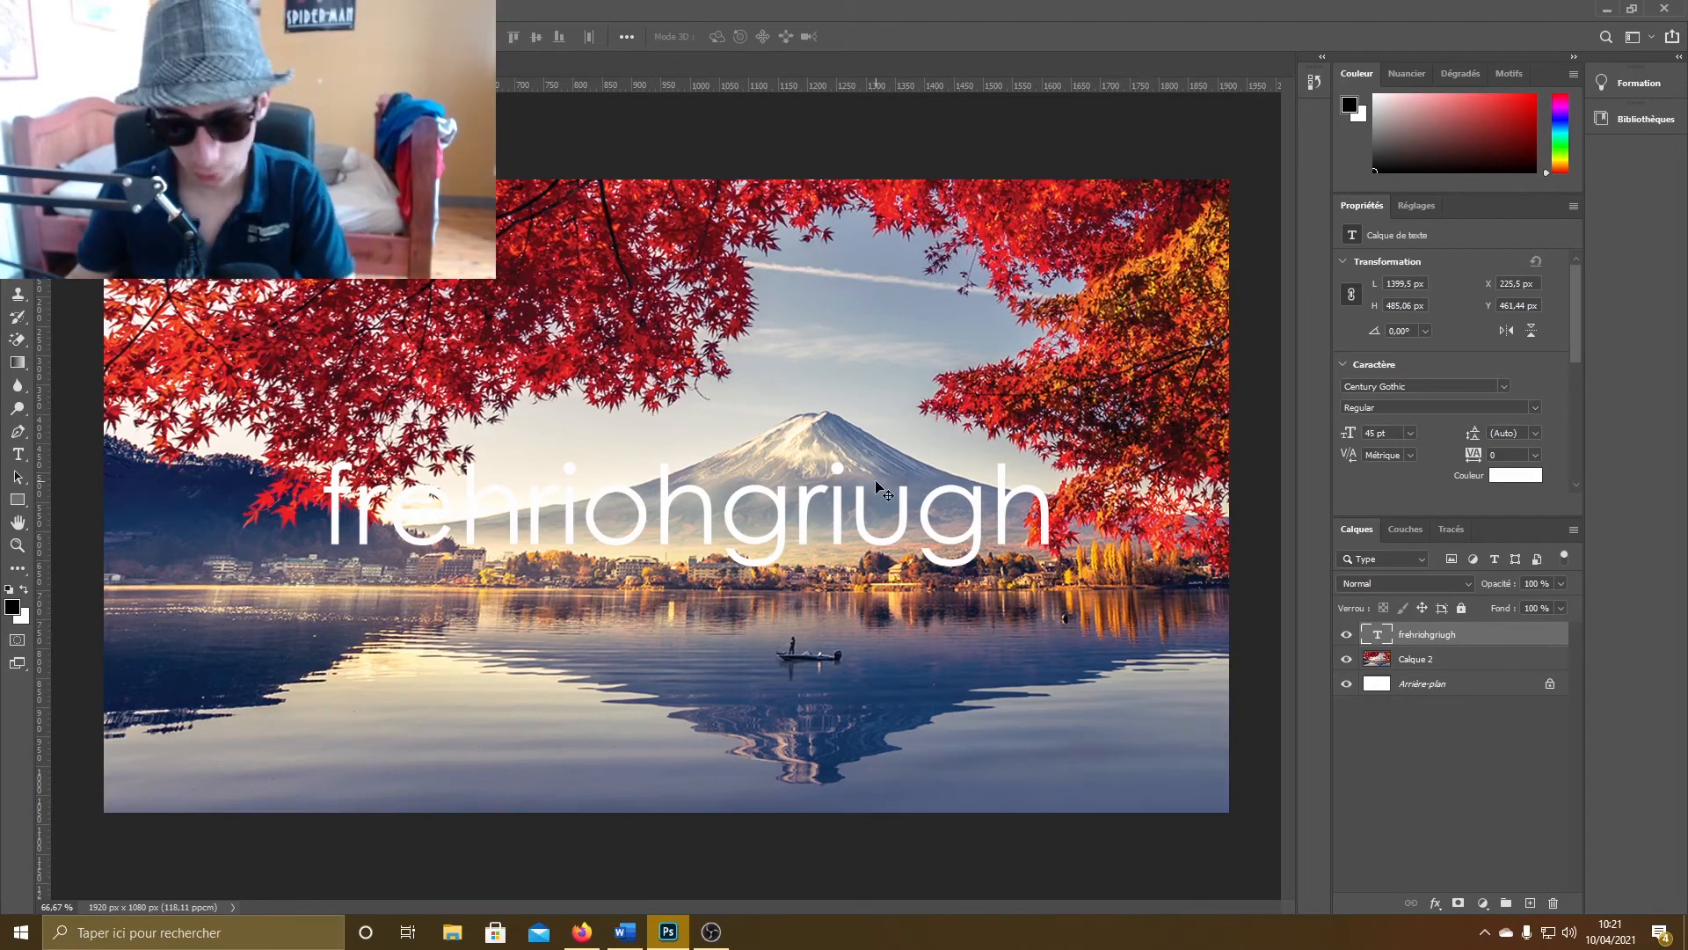
key(ctrl+j)
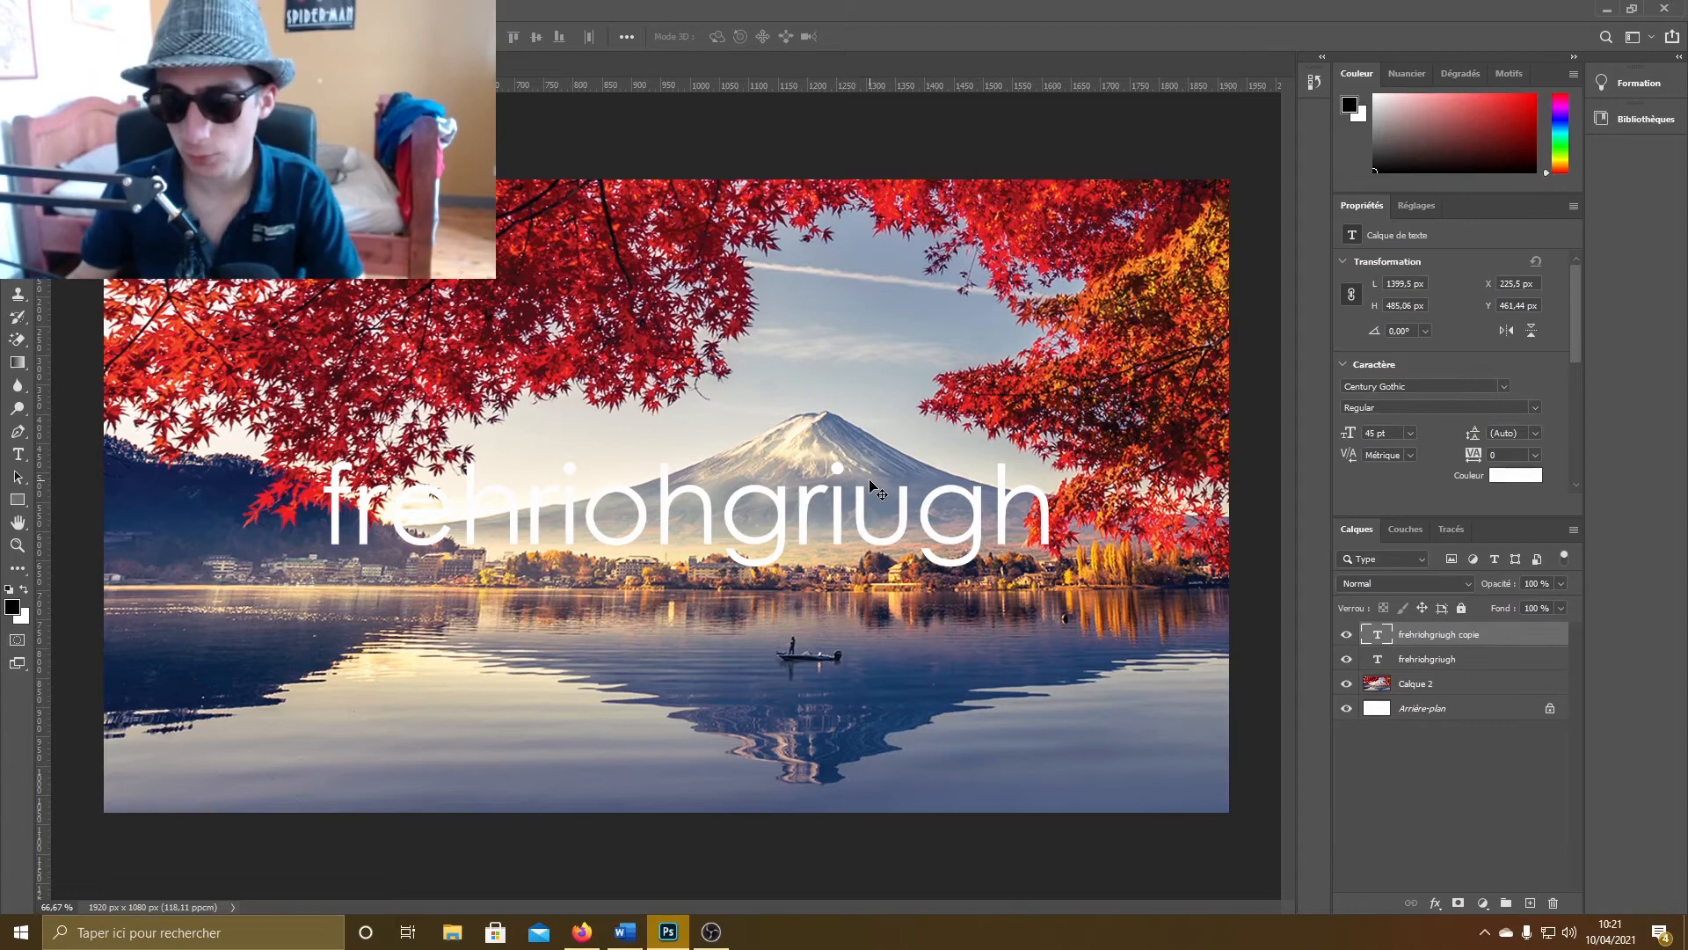
click(1463, 661)
click(1475, 635)
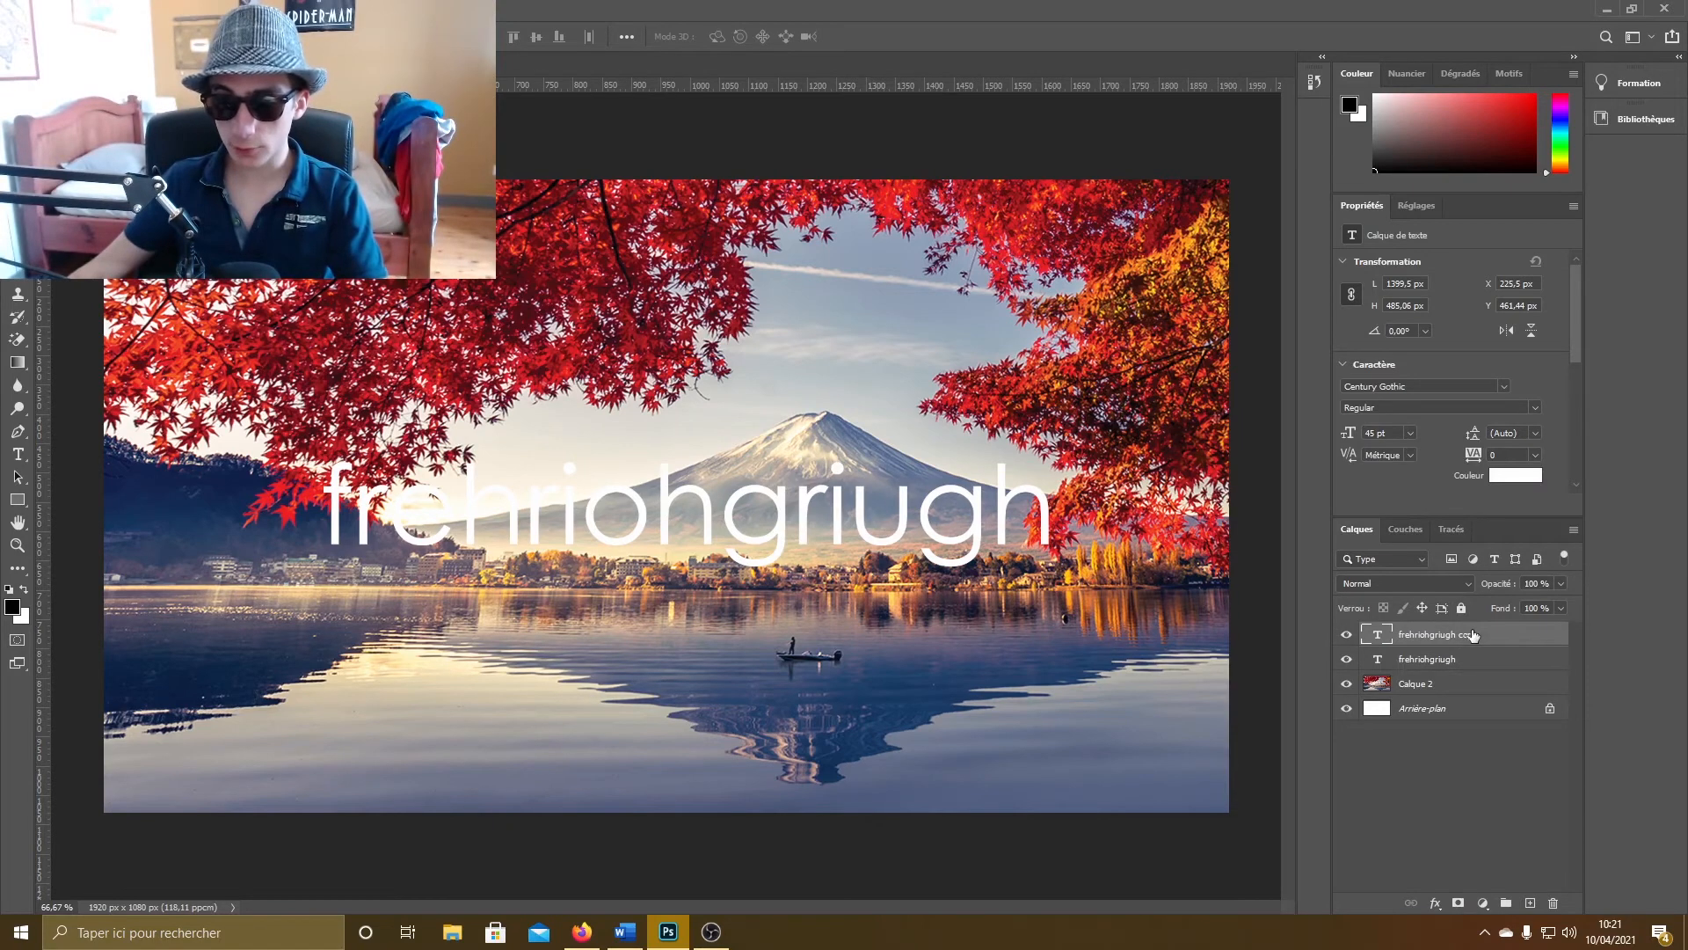
Step: Exclude the blue channel (B) from the duplicated text layer's blending options, keeping red (R) and green (V) enabled
right_click(1465, 636)
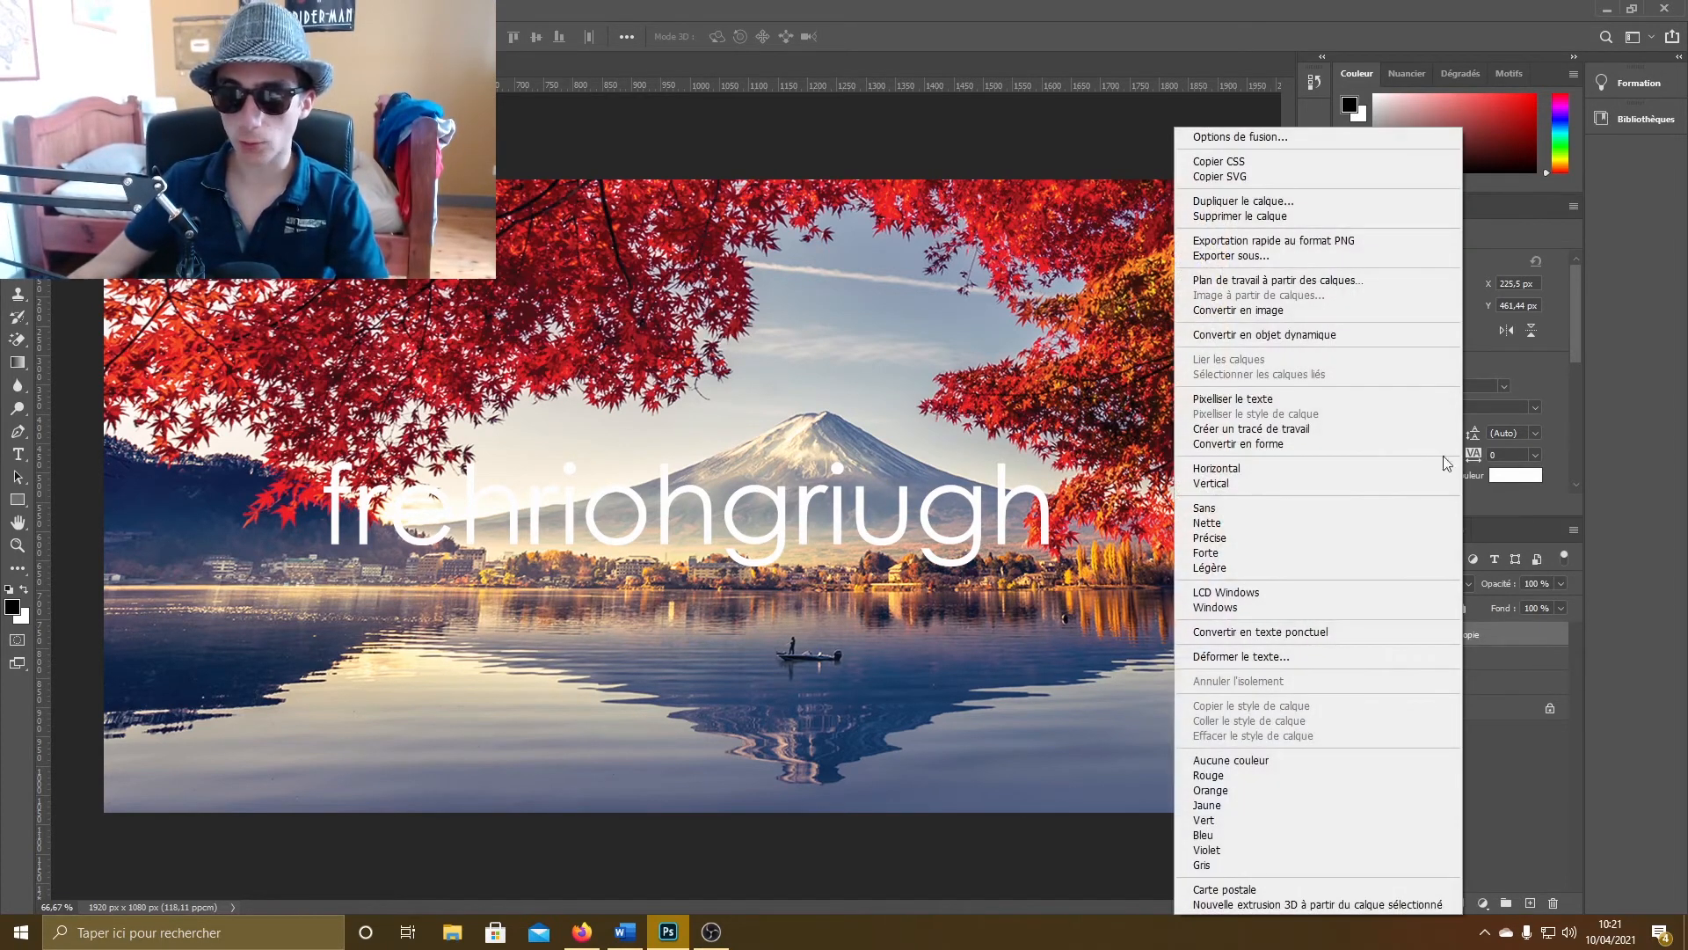
click(1278, 138)
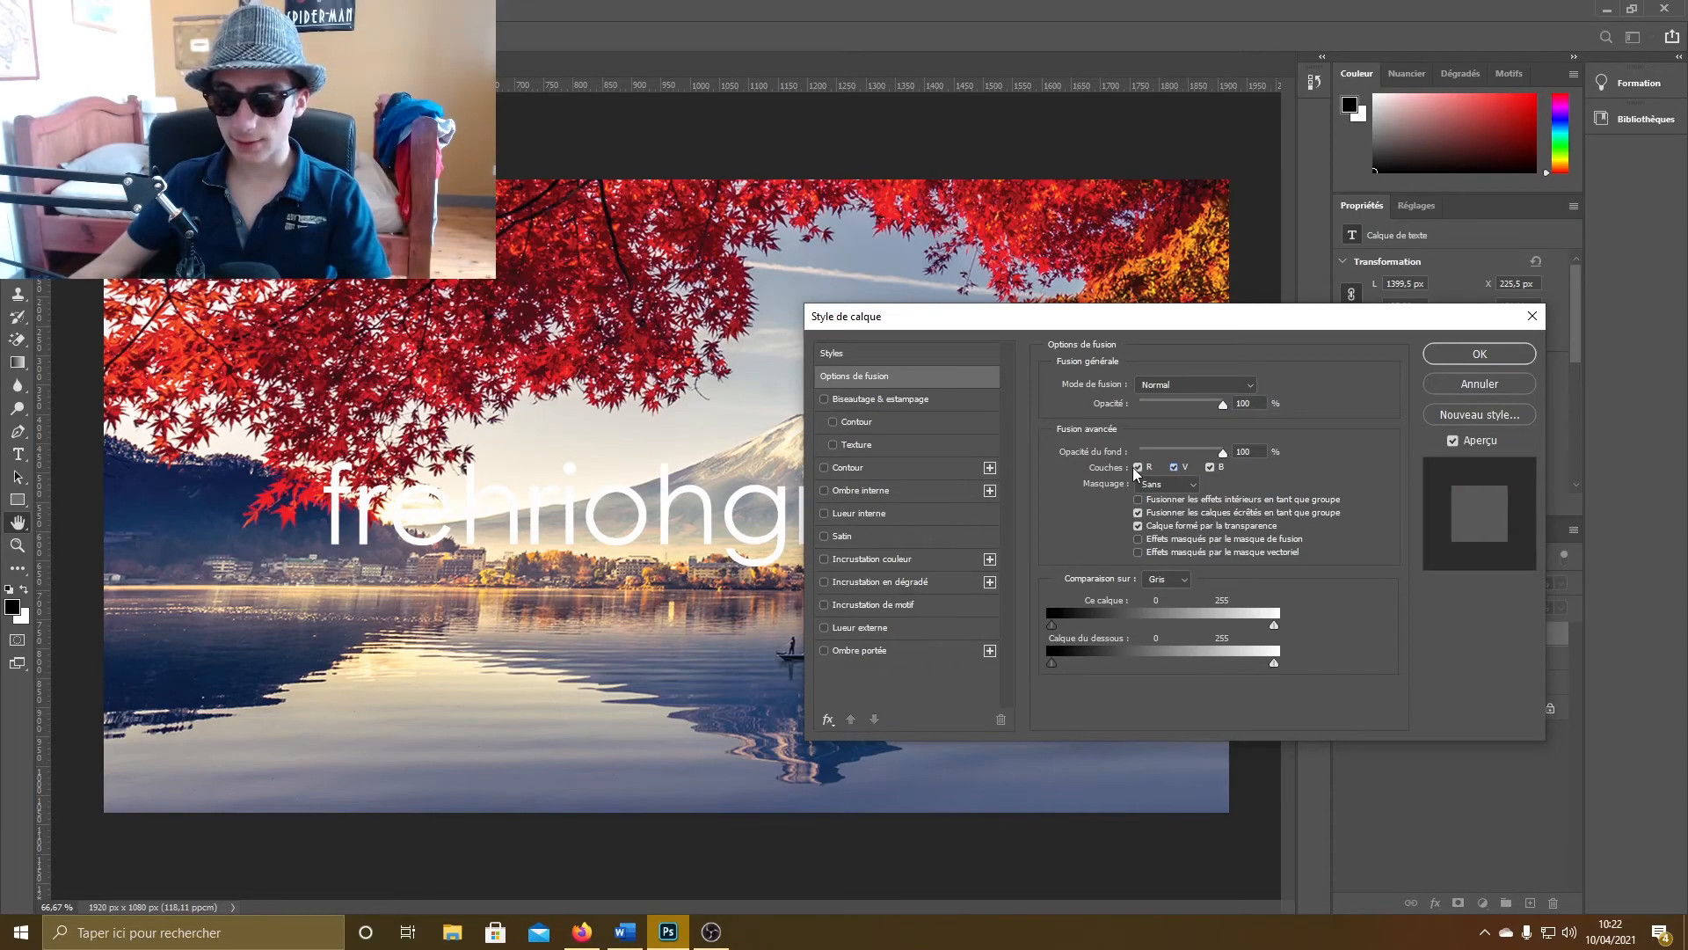
click(1174, 467)
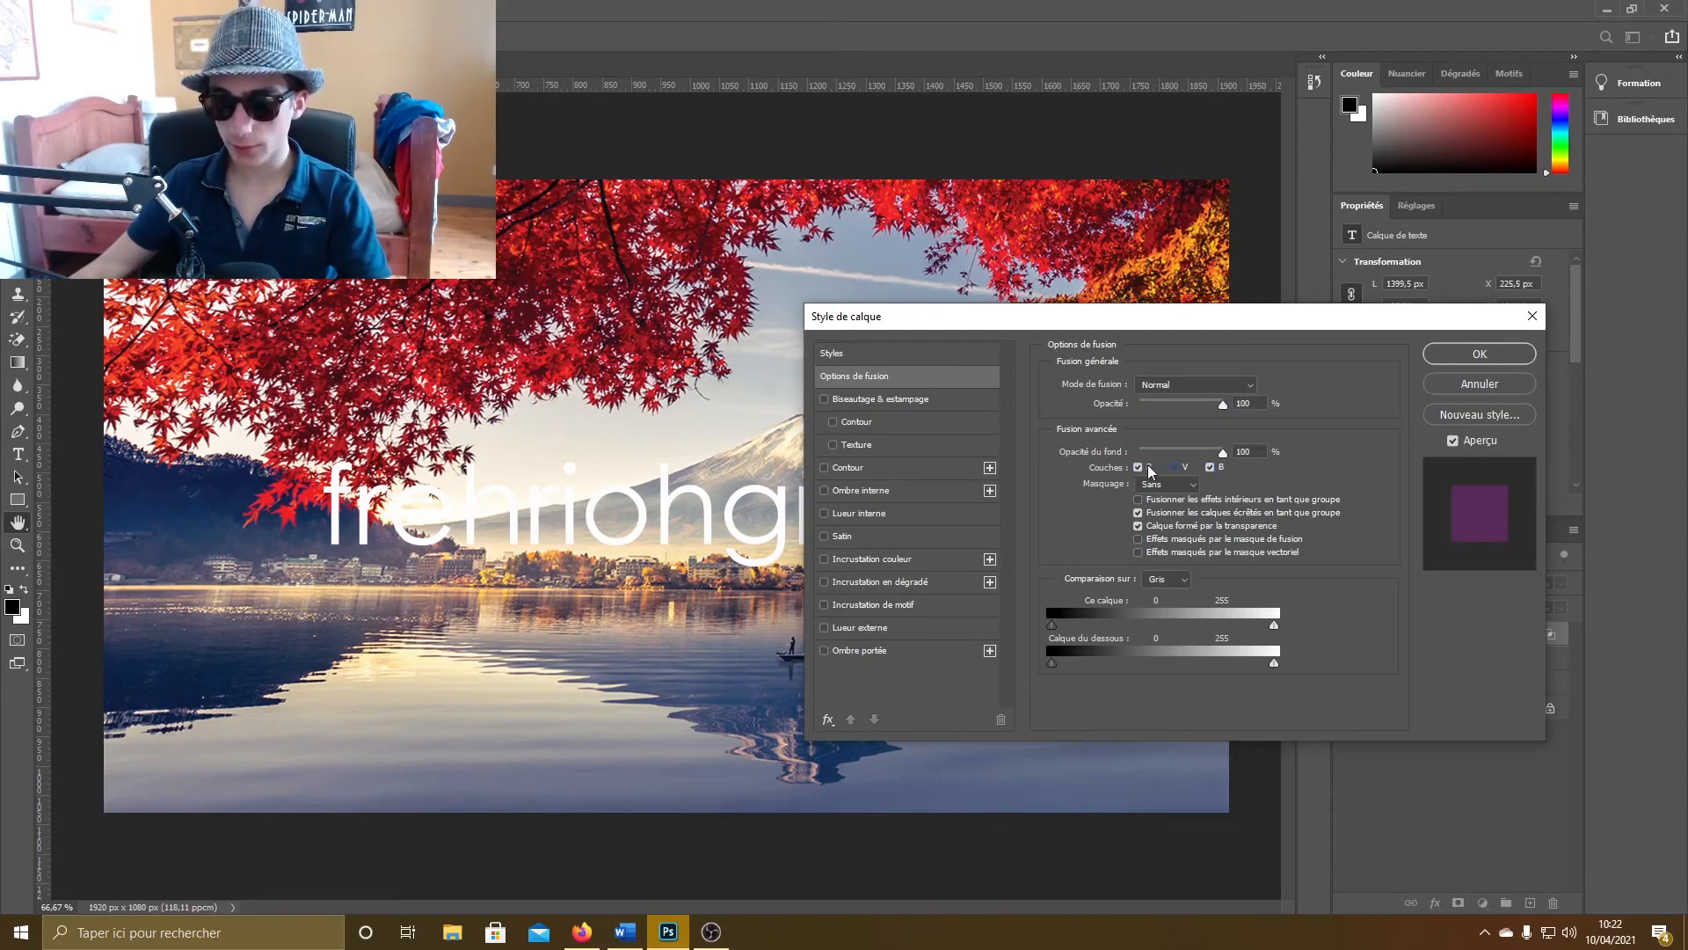
click(1138, 467)
click(1137, 467)
click(1174, 467)
click(1210, 467)
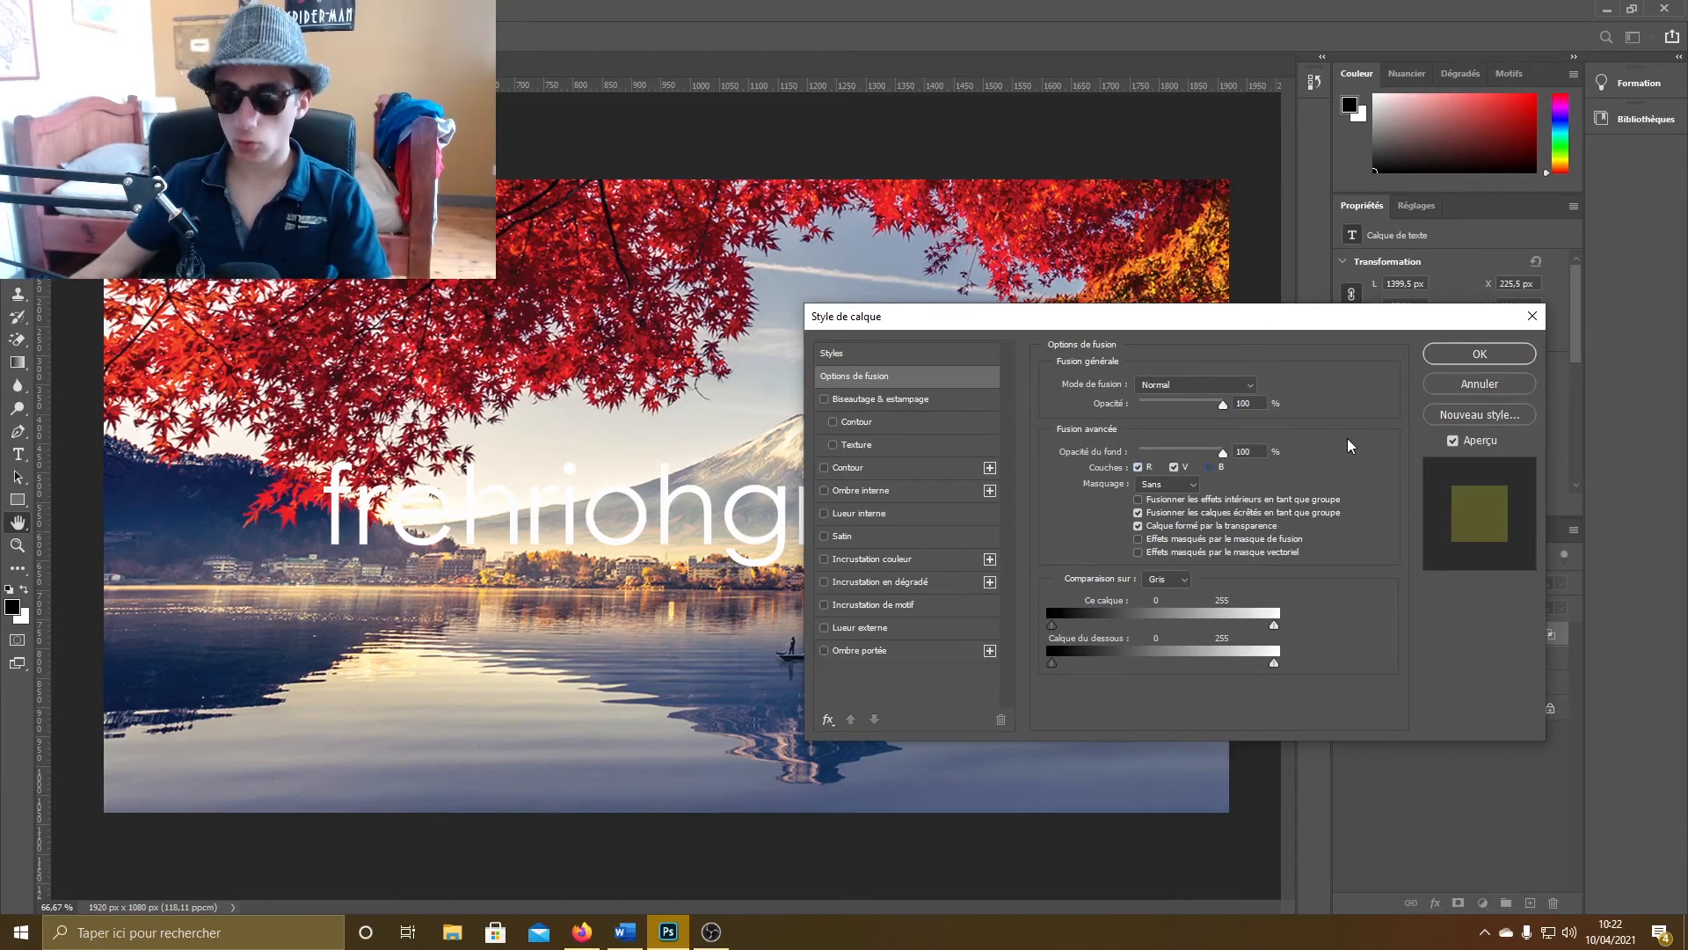
click(1447, 357)
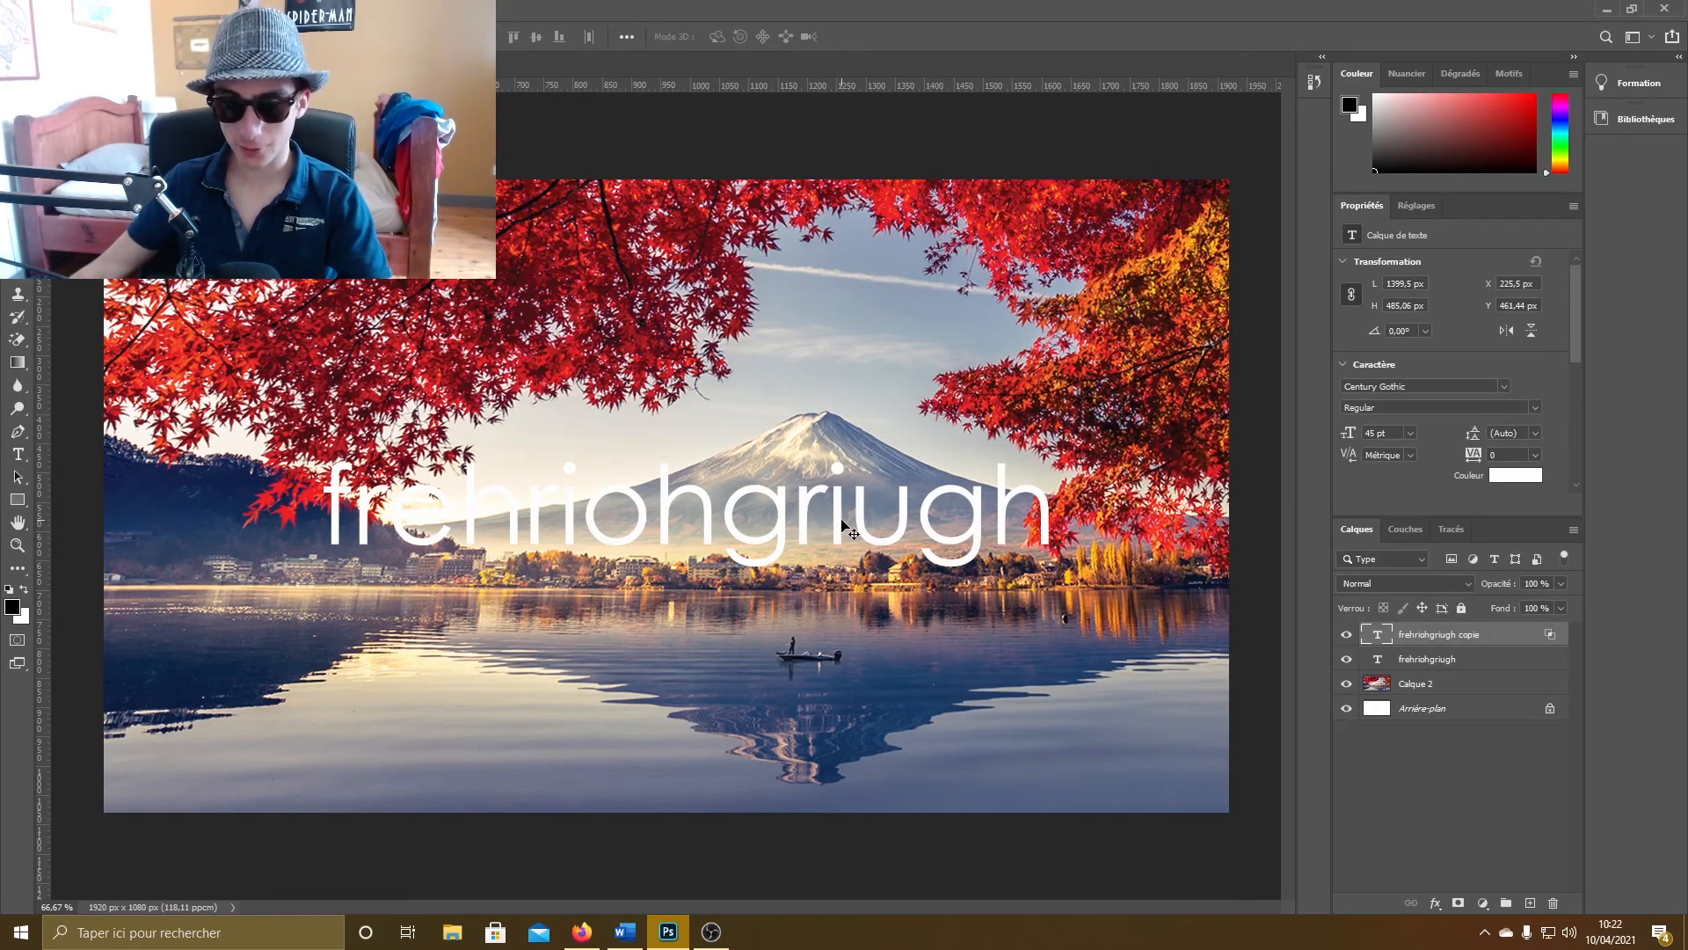
Step: Shift the duplicated text about 6 px right so its coloured edge is offset from the original, and inspect the letters up close
scroll(843, 524, up, 5)
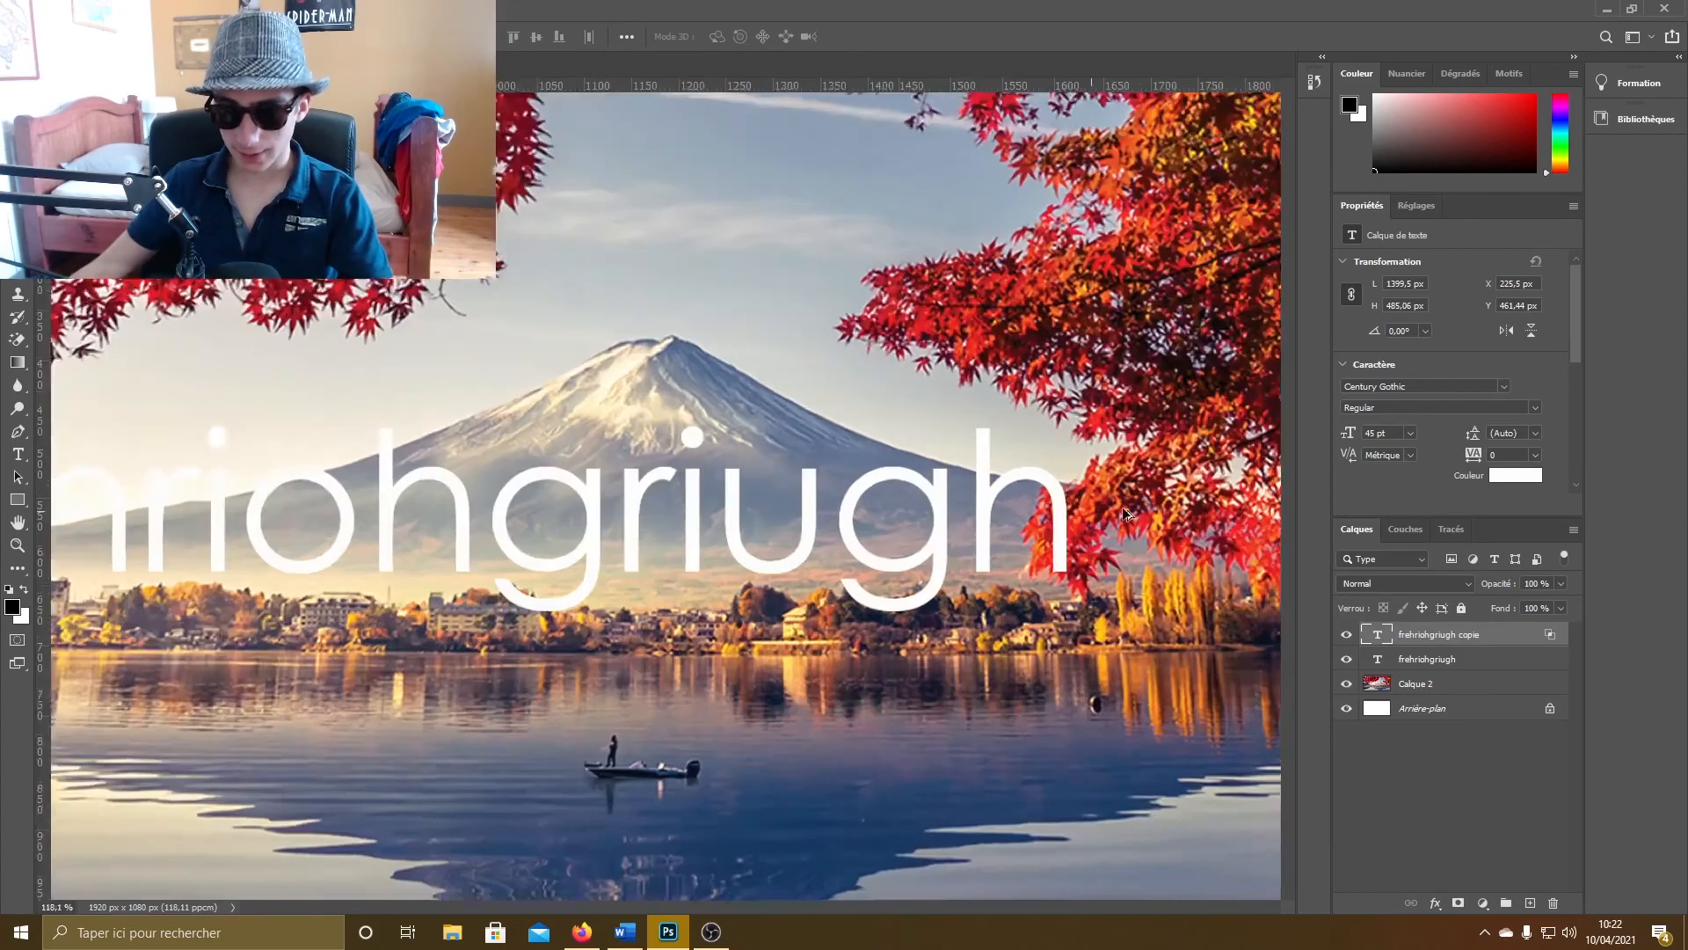
drag(804, 483, 806, 483)
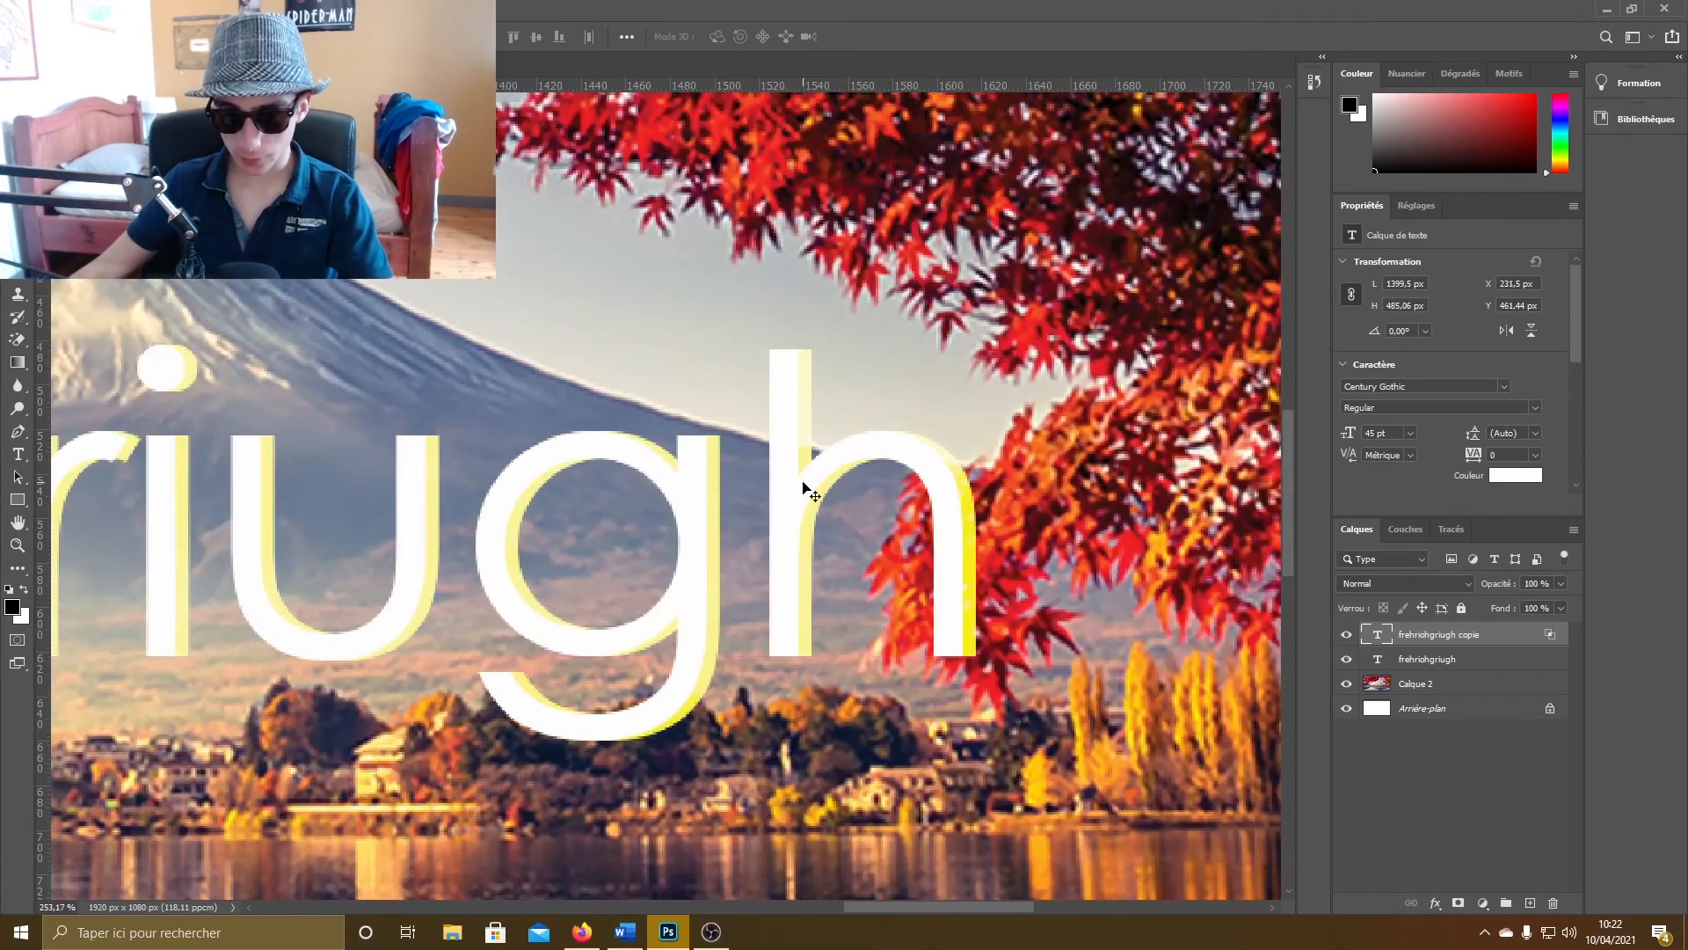
scroll(816, 489, down, 6)
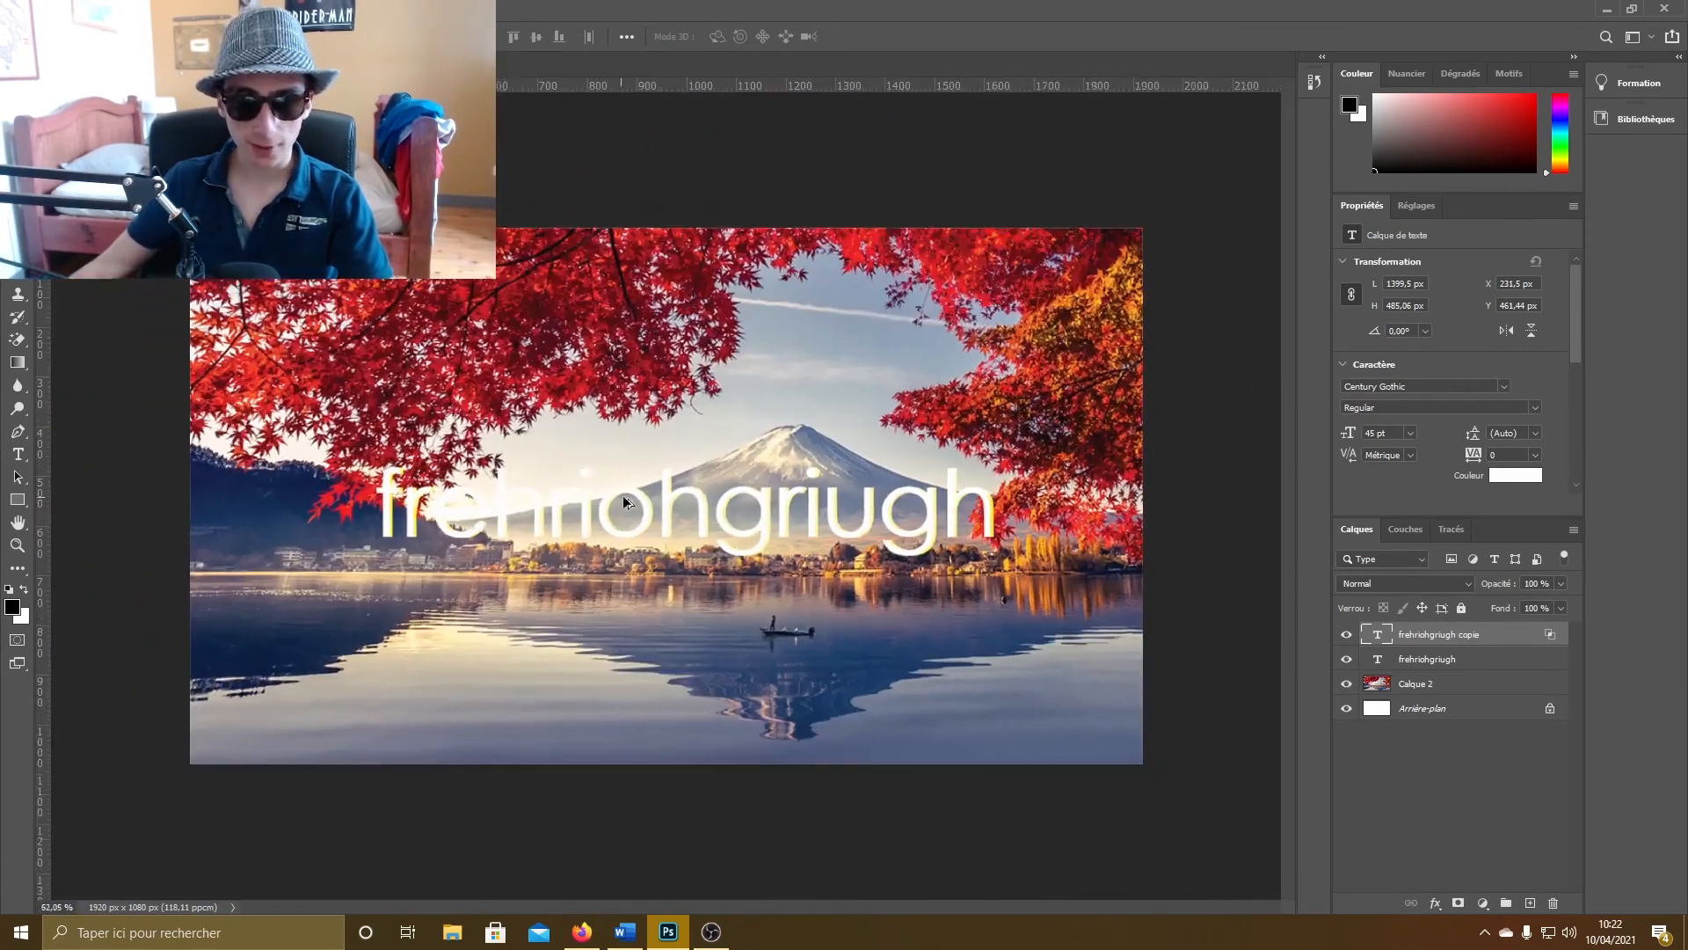
scroll(737, 487, up, 6)
scroll(564, 510, up, 3)
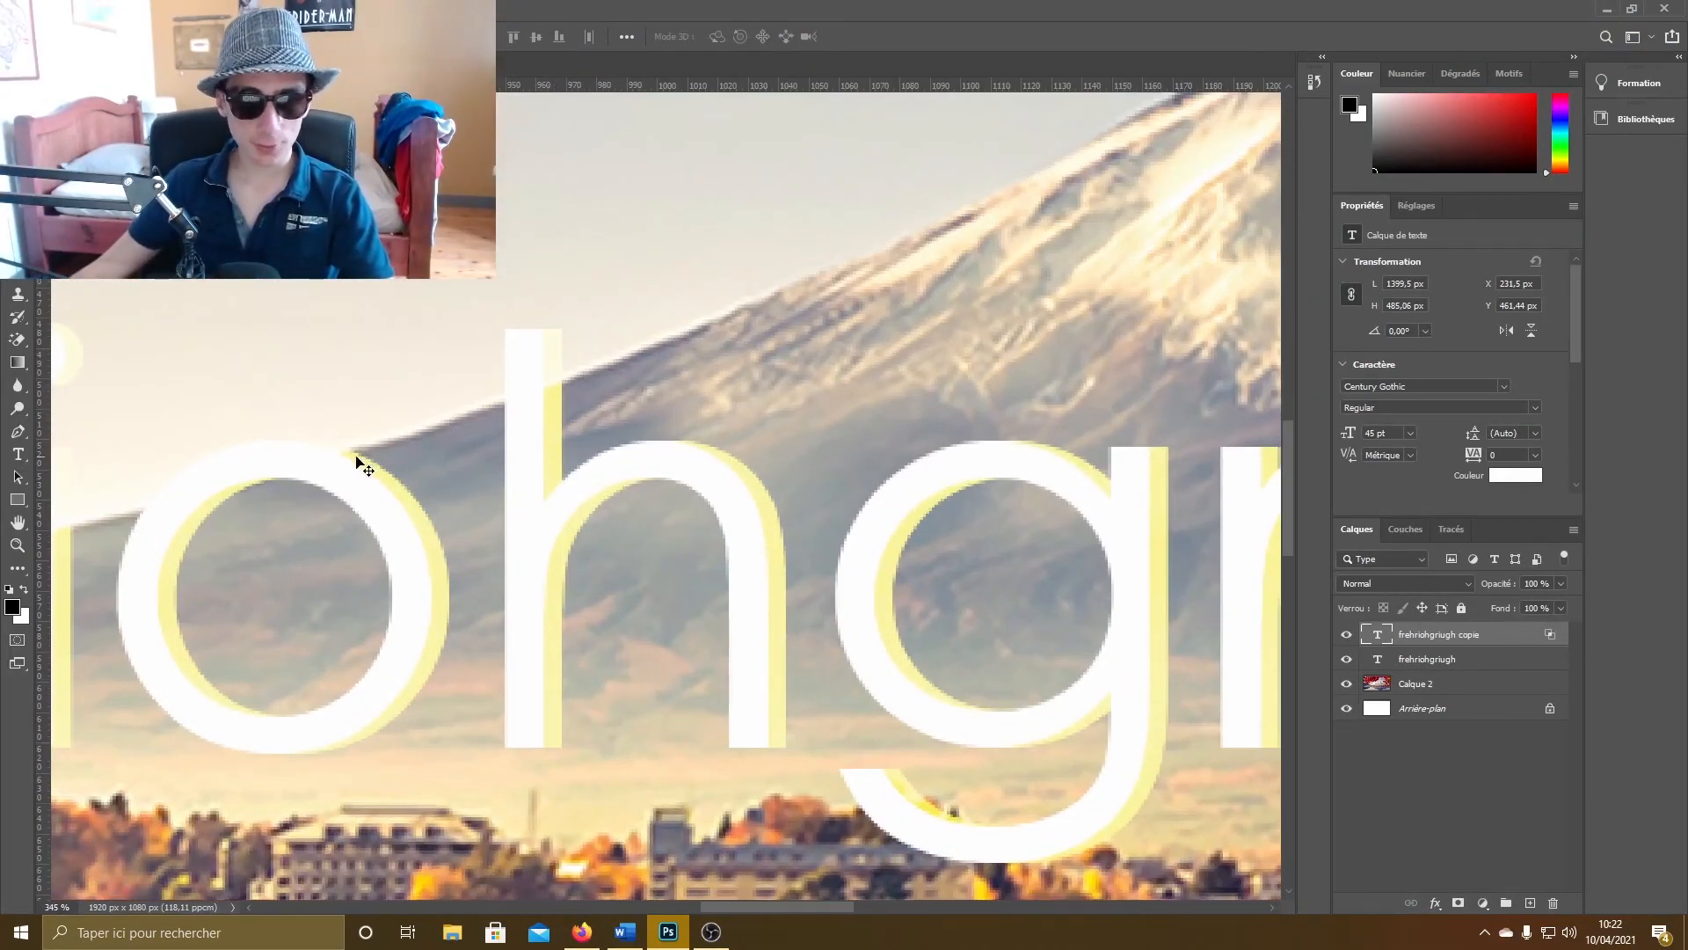
scroll(729, 526, down, 6)
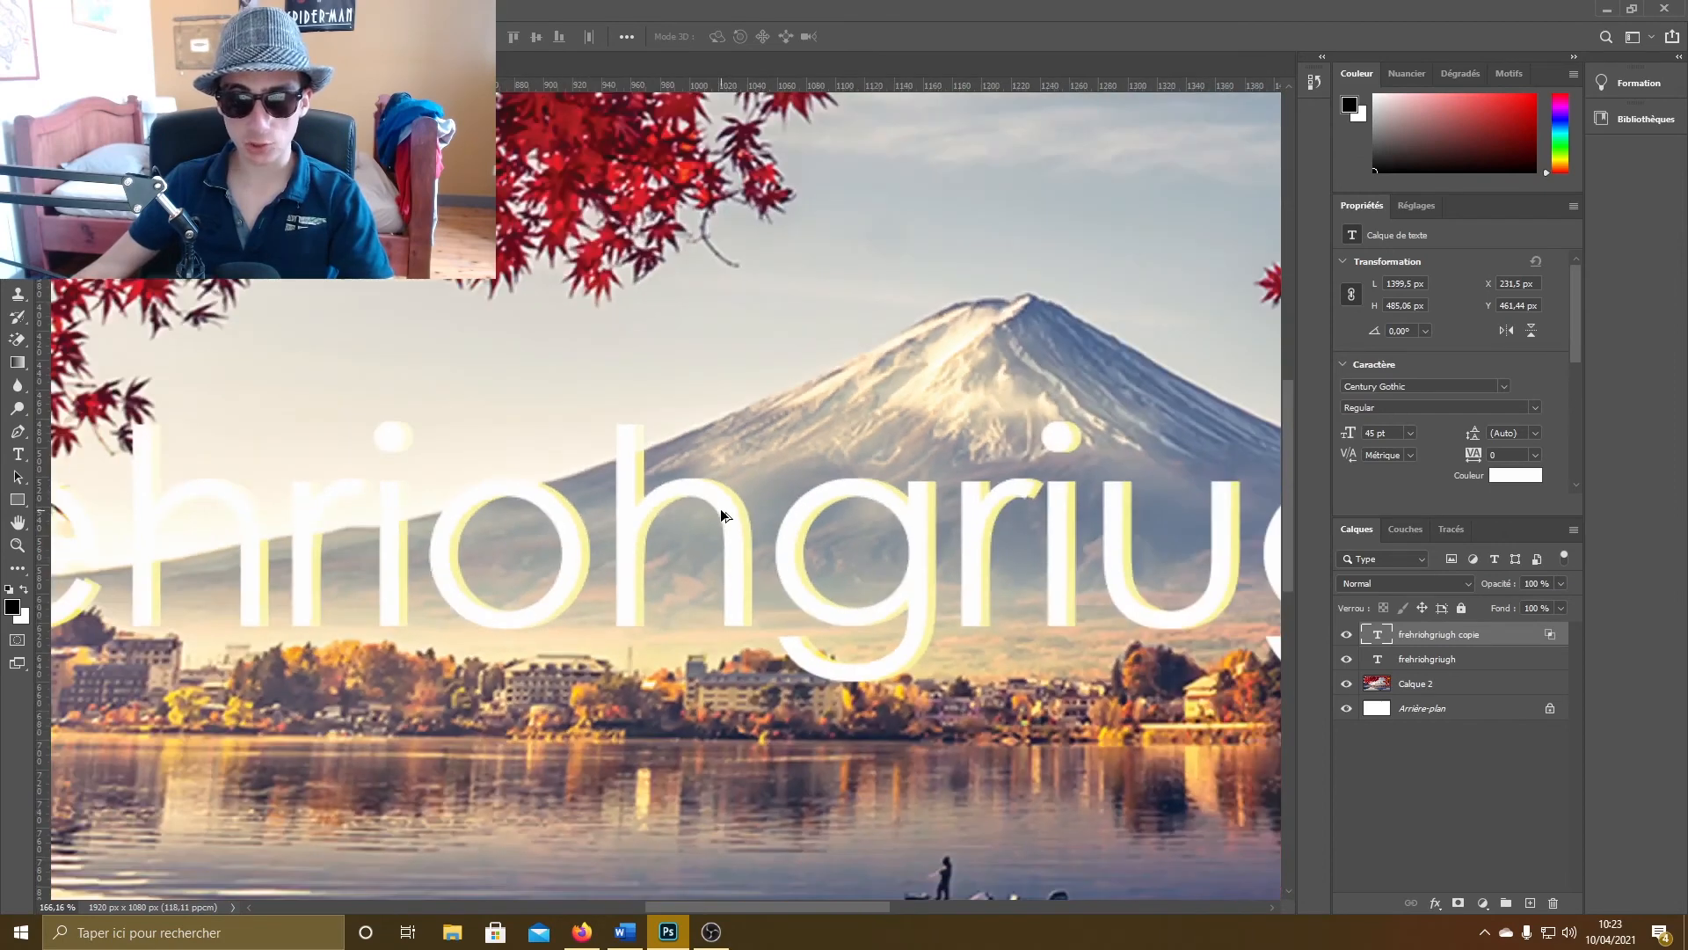
Step: Change the text copy's blending options so that only the red channel (R) is enabled, with green (V) and blue (B) off
right_click(1460, 637)
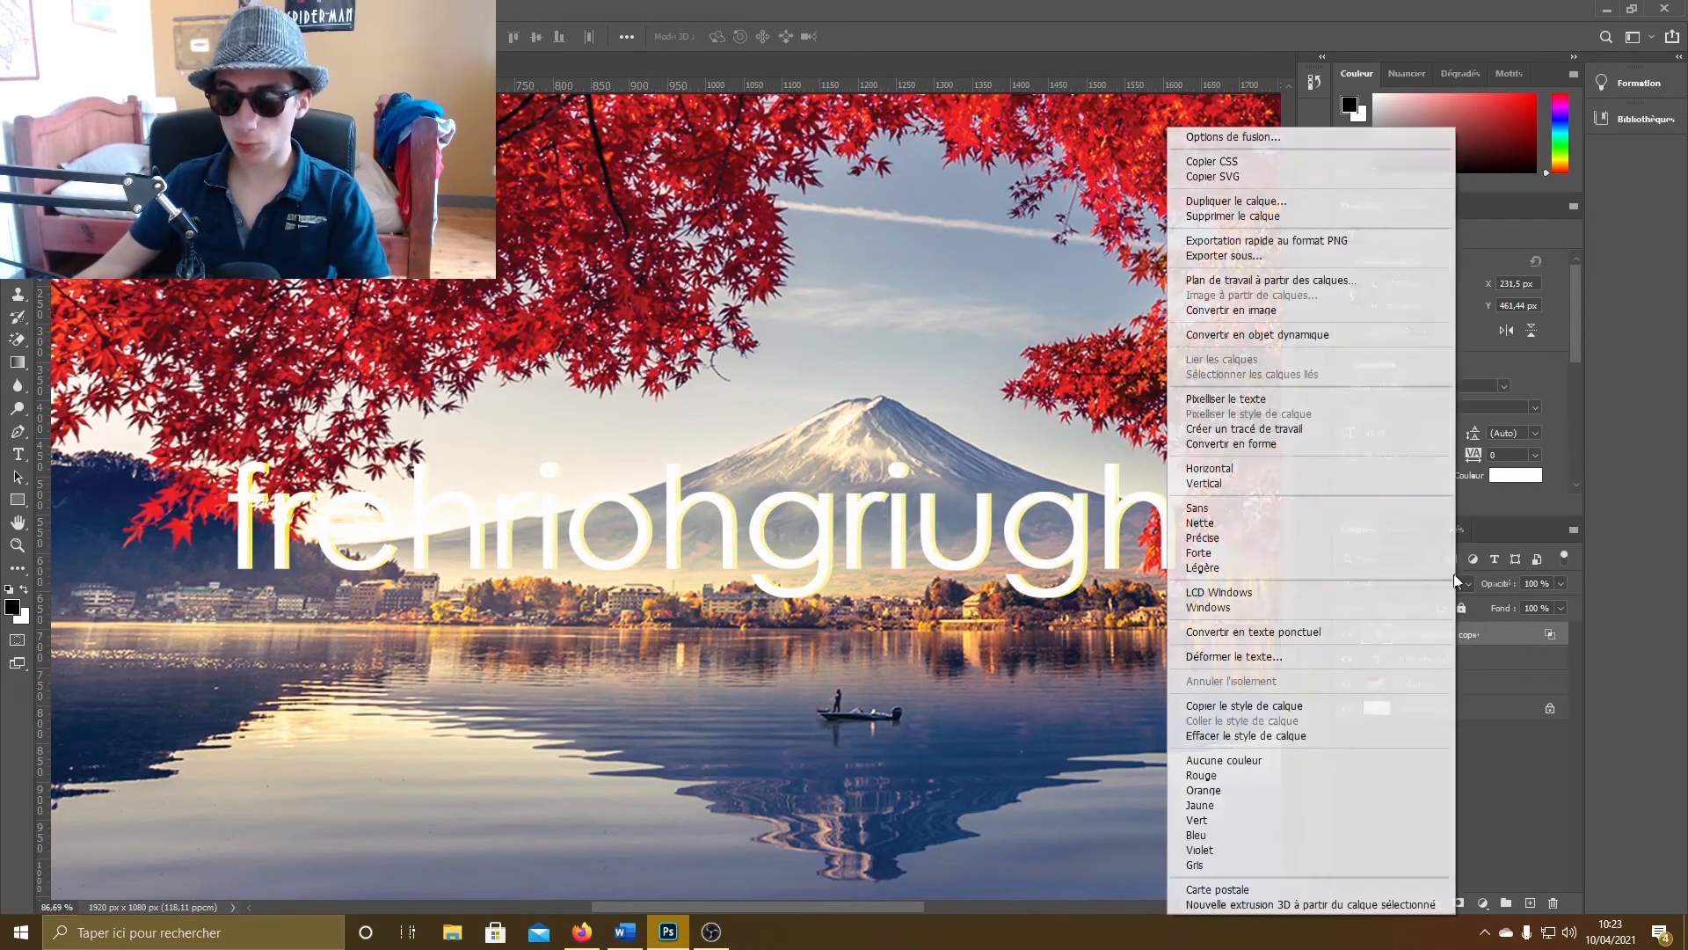
click(1217, 137)
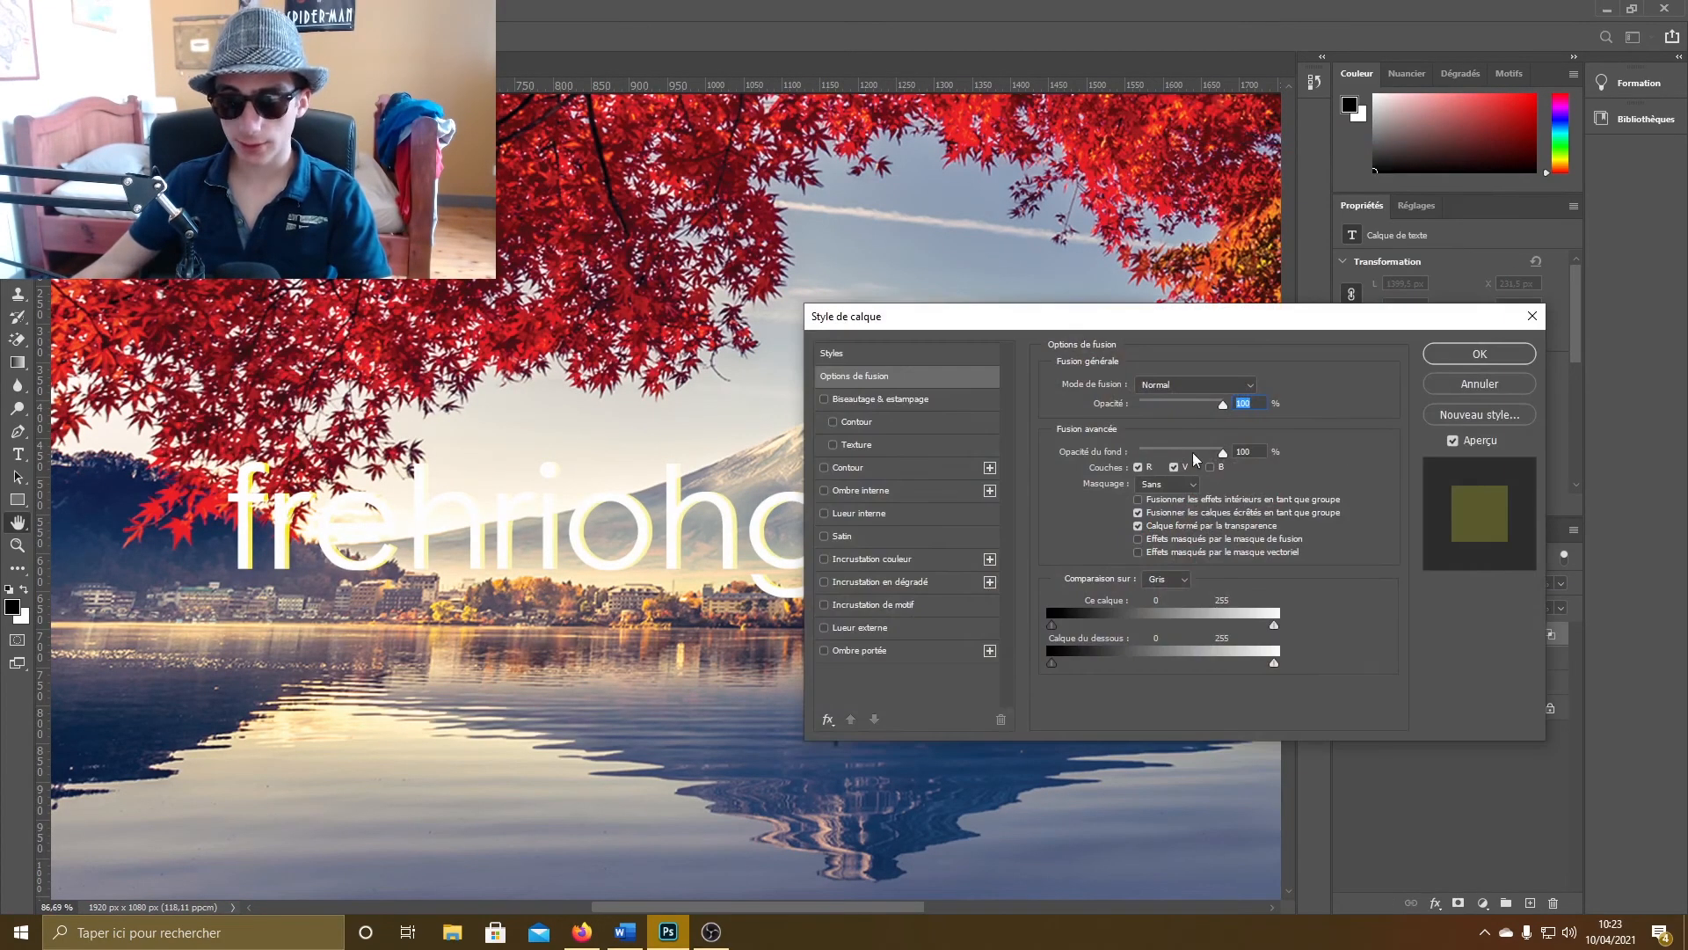
click(1174, 467)
click(1211, 467)
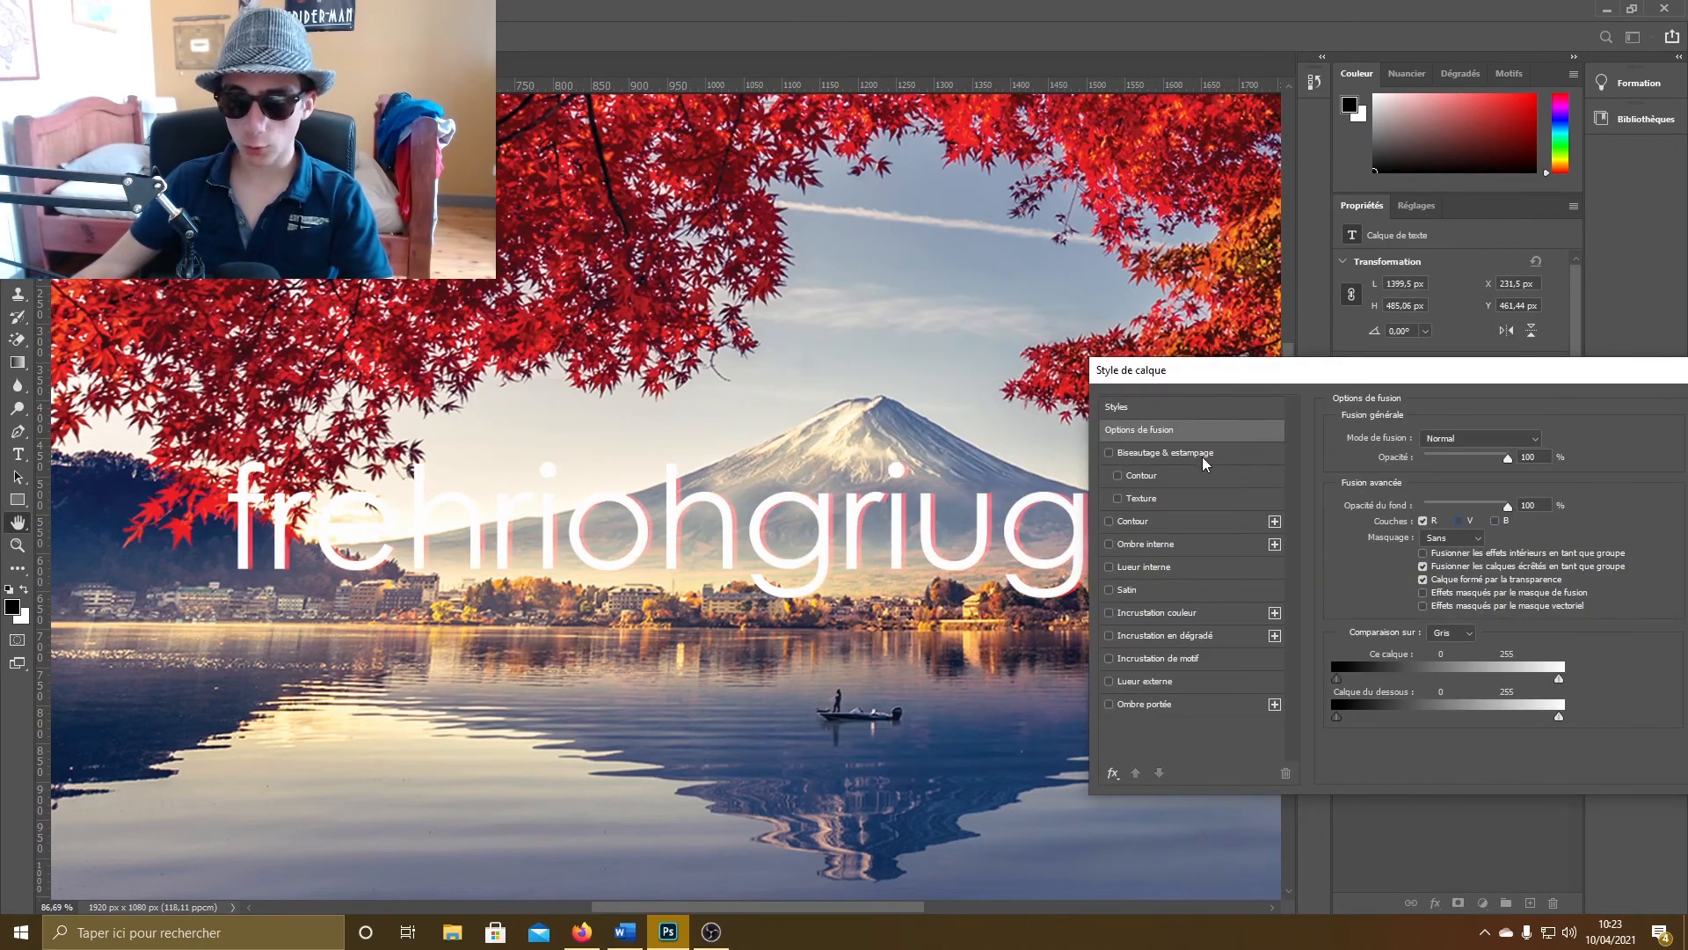
drag(1243, 387, 1033, 428)
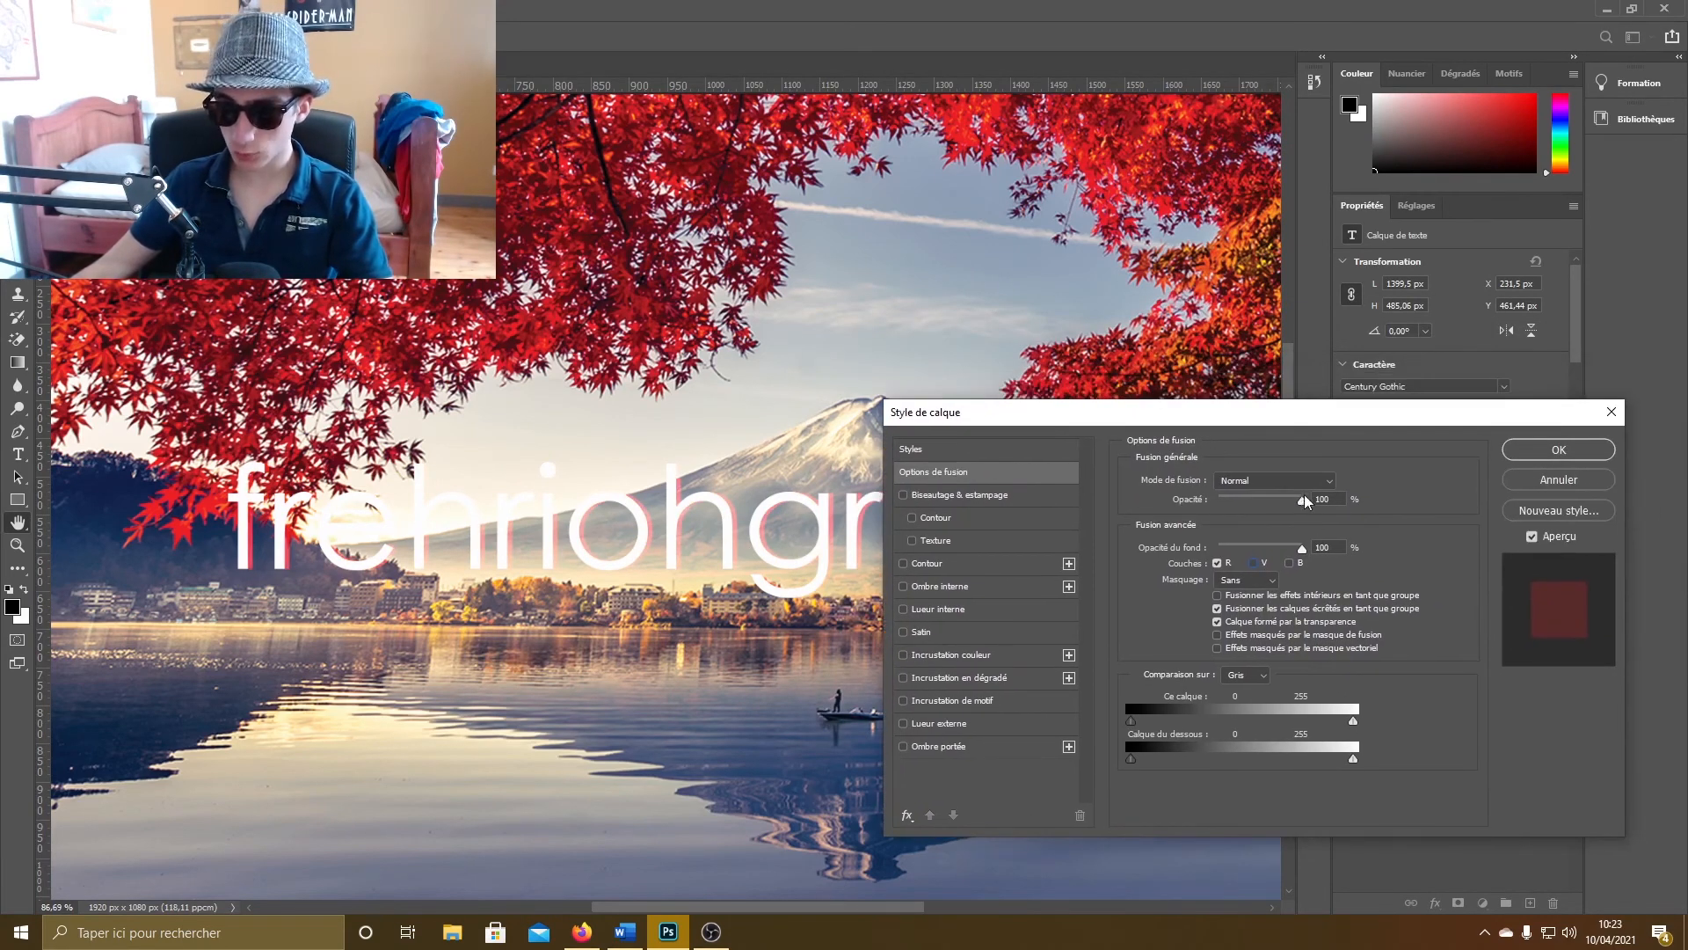
key(Return)
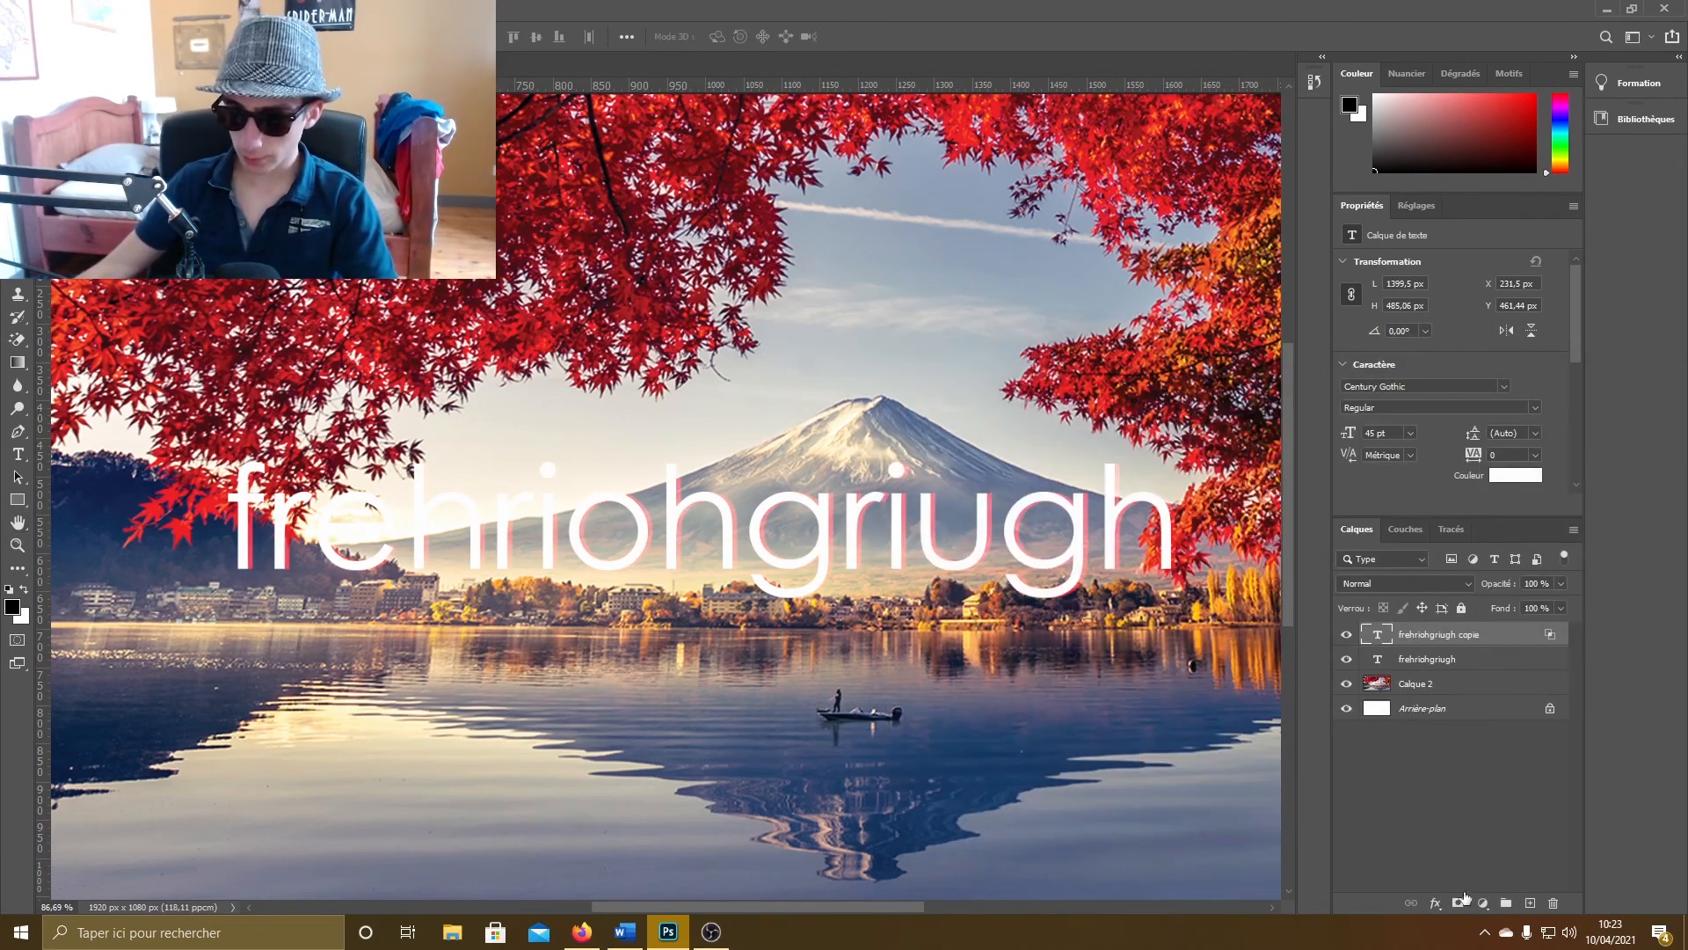